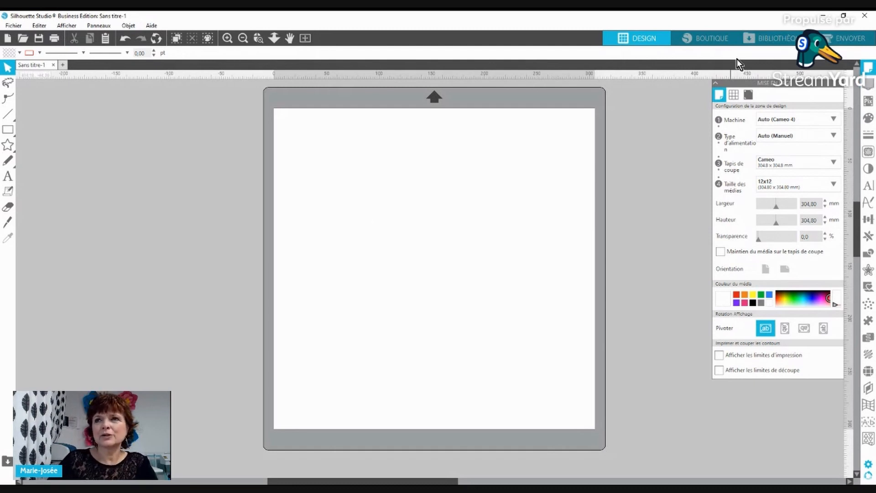
- Open the library's Téléchargements Récents folder and try sorting its designs in descending and ascending name order
click(788, 41)
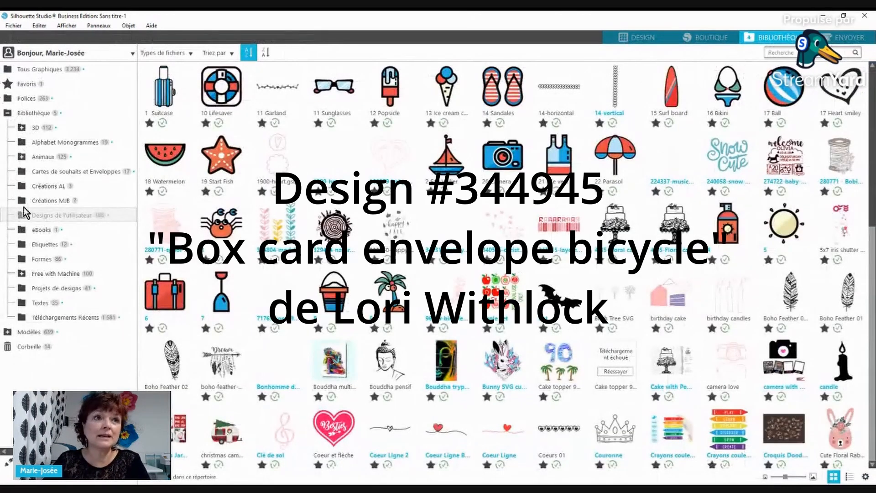
click(67, 319)
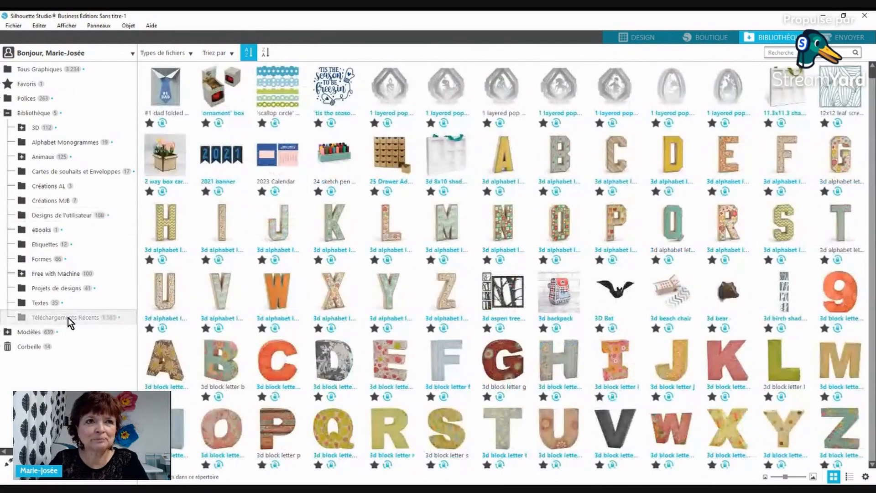
click(266, 53)
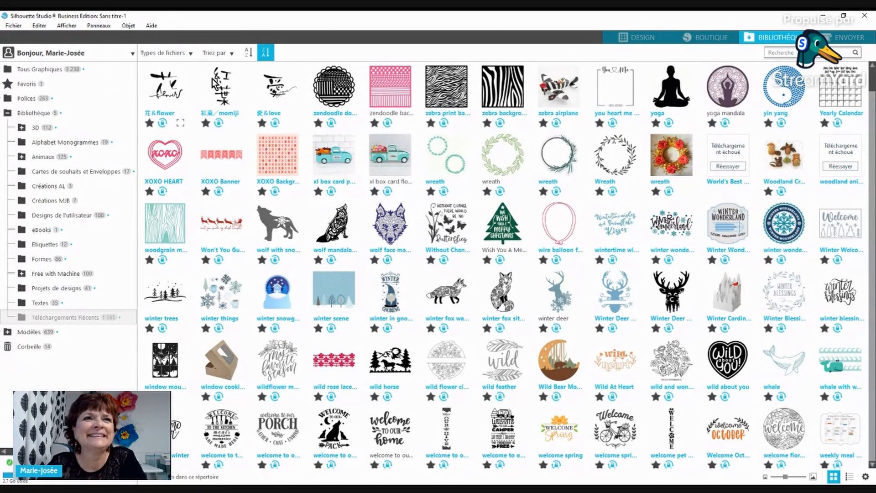
click(248, 54)
click(264, 54)
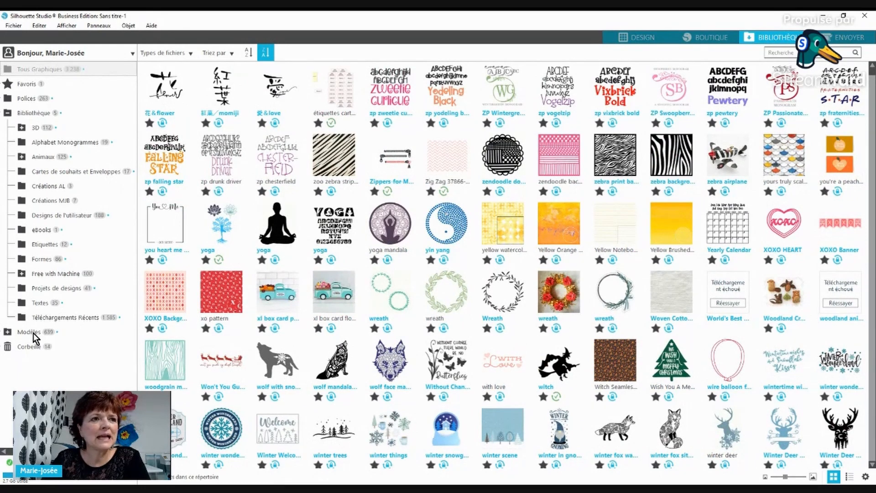
click(80, 318)
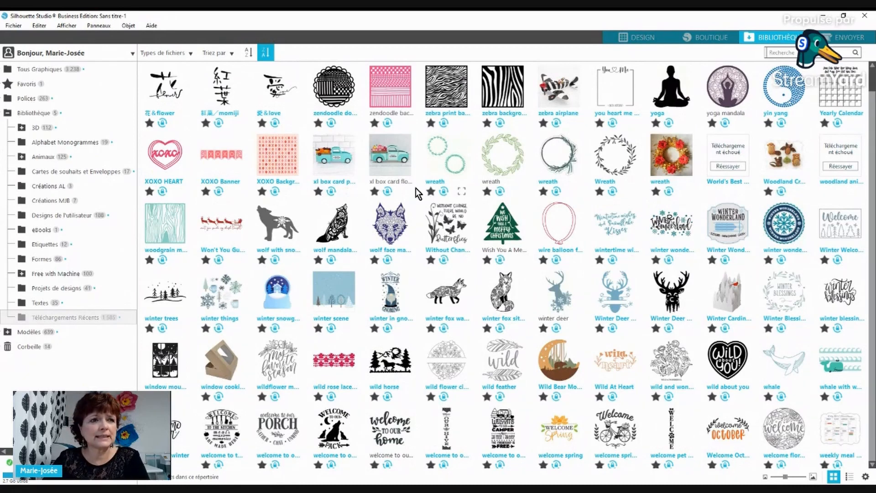
- Search the library for "card", check the details of the box card envelope bicycle design and open it in the design area
click(782, 53)
text(card)
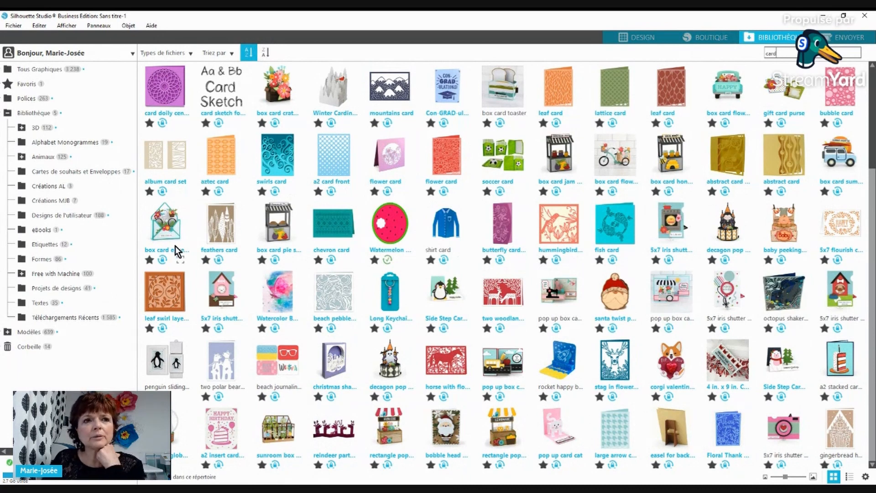
click(181, 261)
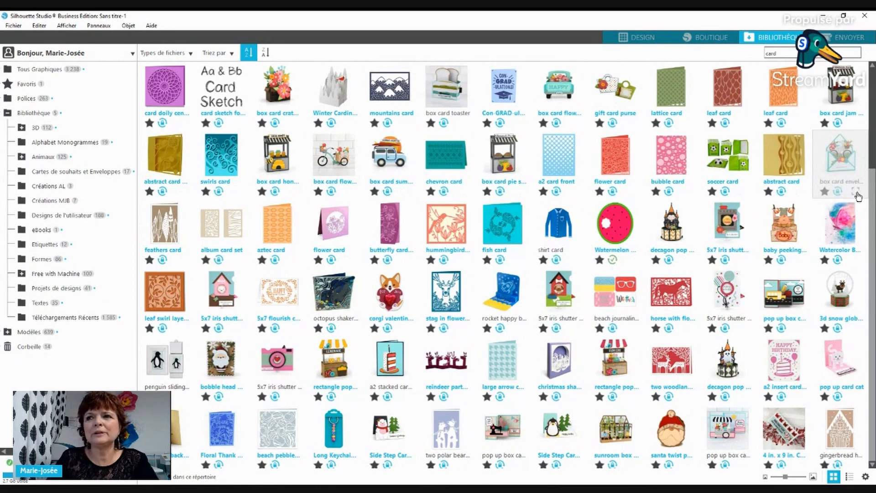
click(856, 194)
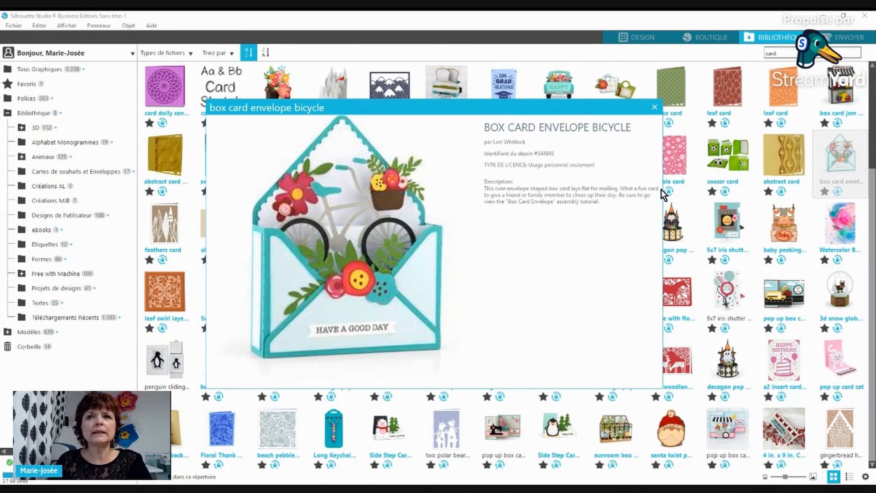
click(655, 108)
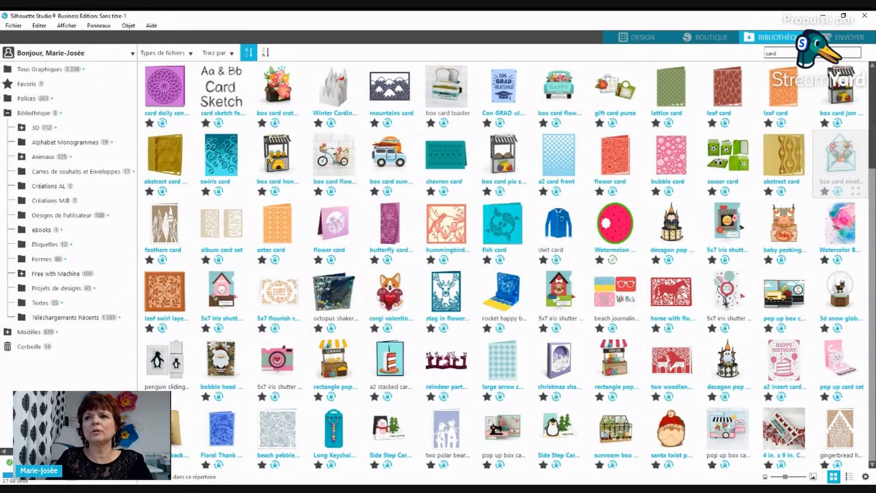
double_click(817, 176)
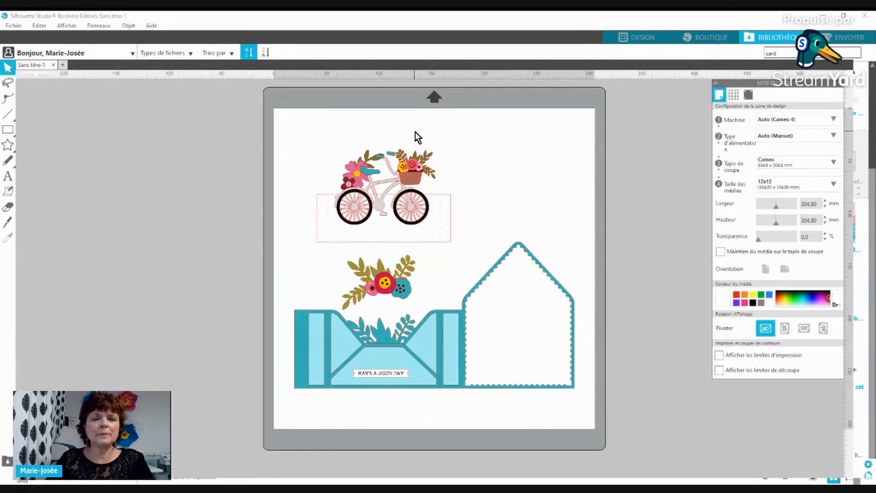
- Add a sticky note outside the cutting mat with the text "DS #"
click(8, 145)
click(8, 194)
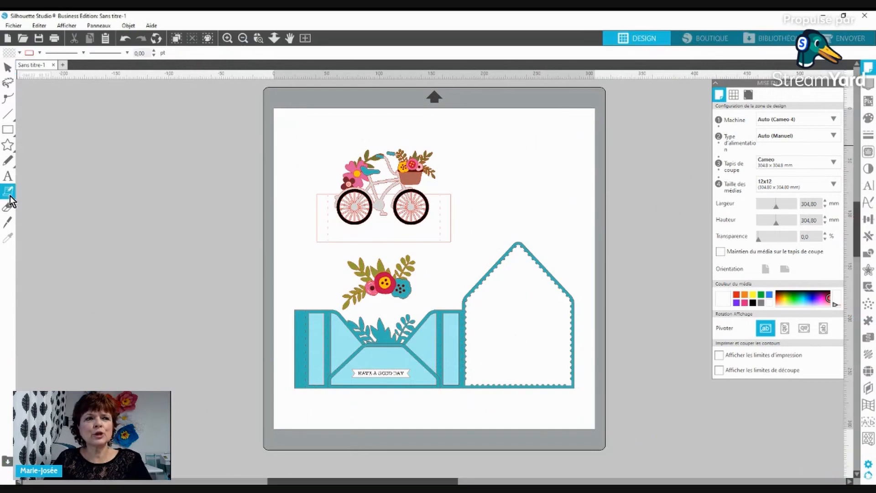
click(164, 220)
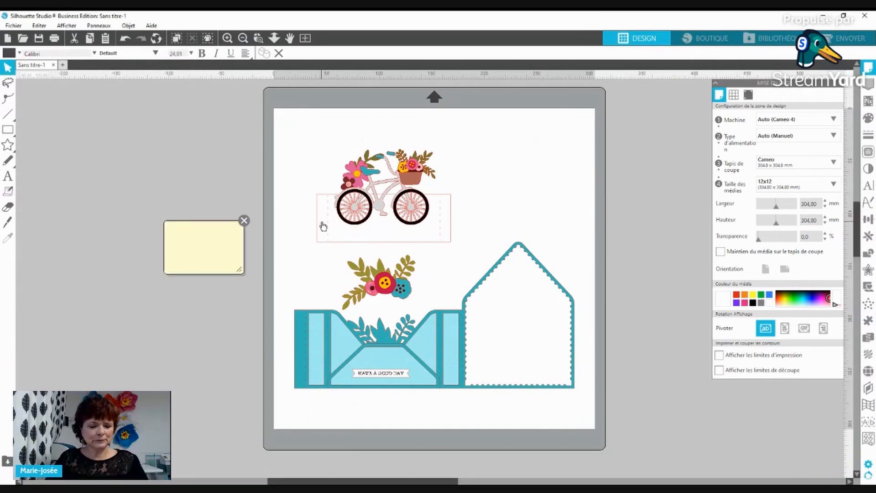
text(DS #)
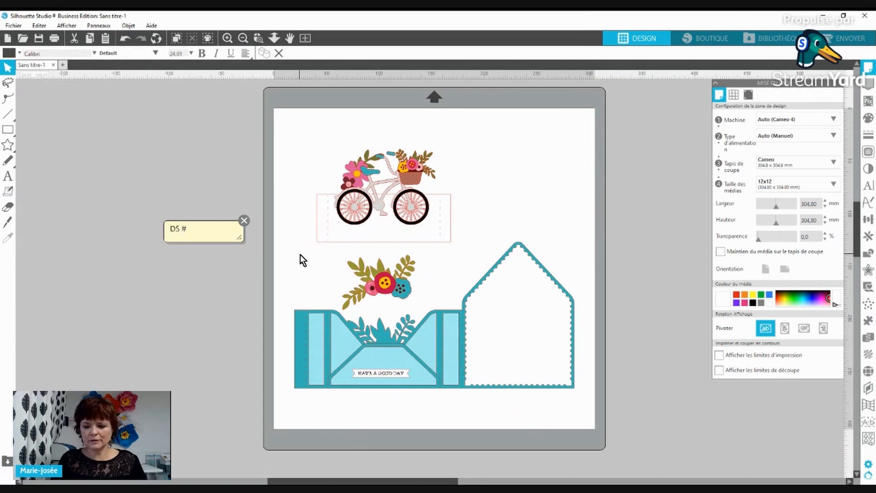
click(65, 318)
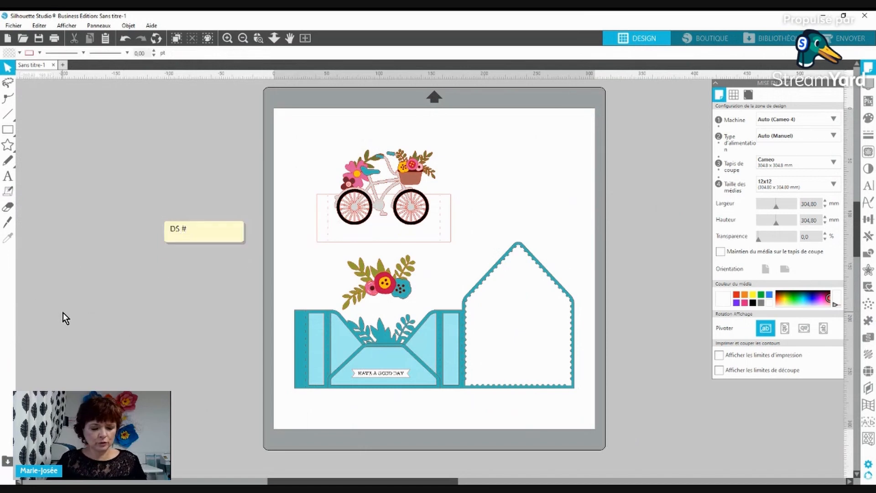
- Paste the copied library screenshot, move it off the mat beside the design and enlarge it to about 420 mm wide
key(ctrl+v)
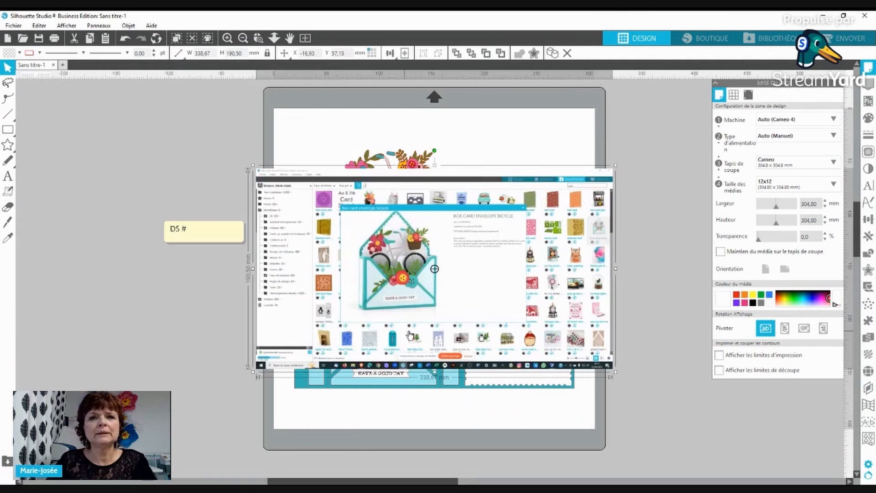
drag(442, 268, 84, 360)
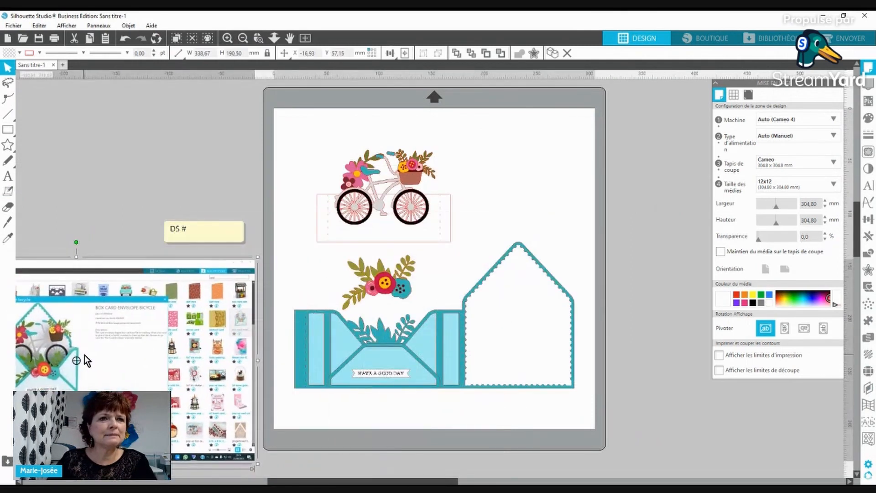
scroll(83, 360, left, 5)
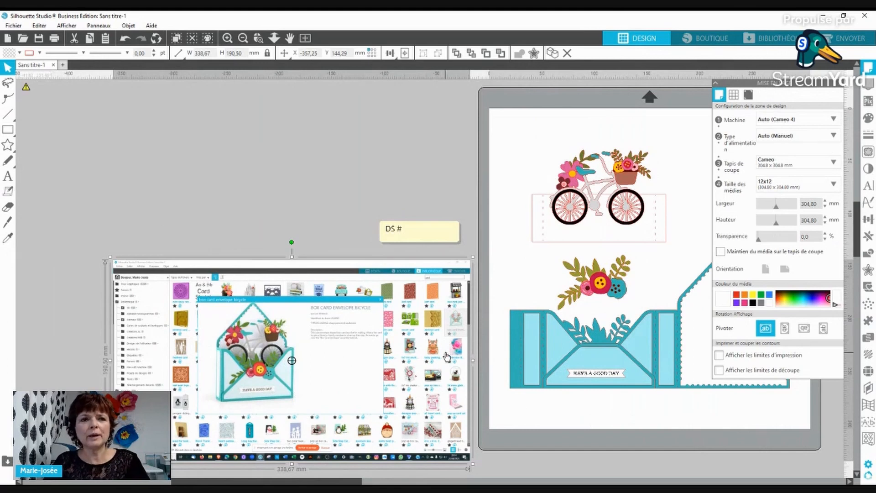
drag(110, 257, 23, 208)
- Crop the screenshot to the design's detail window, about 216 × 135 mm, and move the cropped picture above the note
click(8, 130)
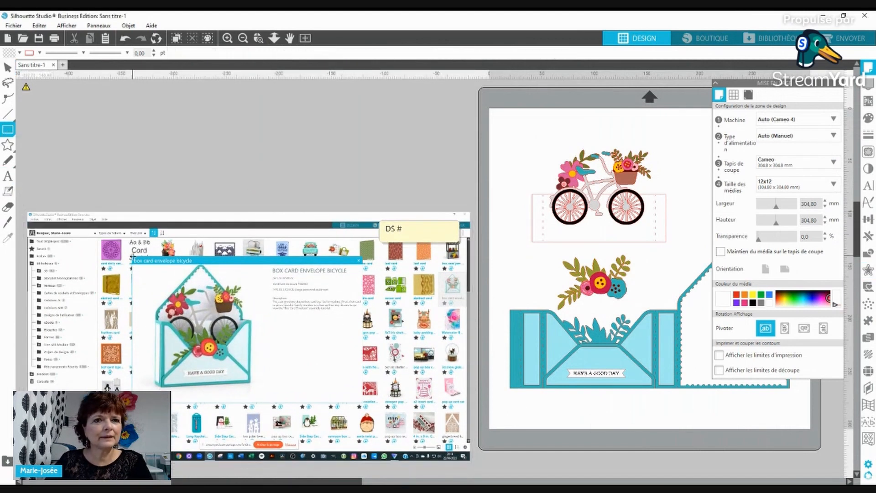
drag(132, 257, 361, 404)
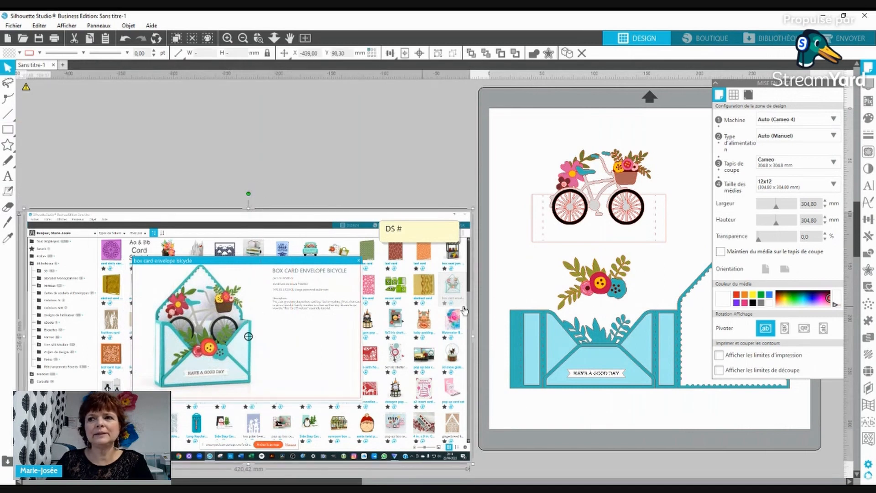
click(868, 252)
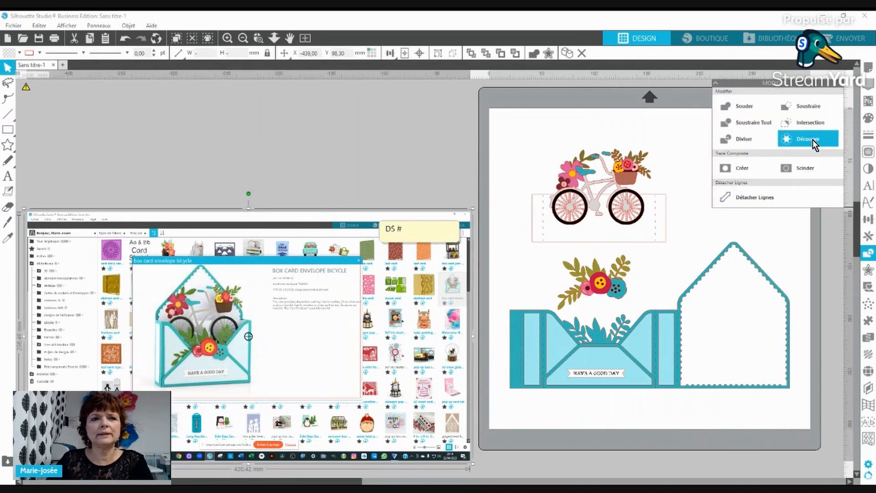
click(812, 140)
drag(241, 340, 345, 155)
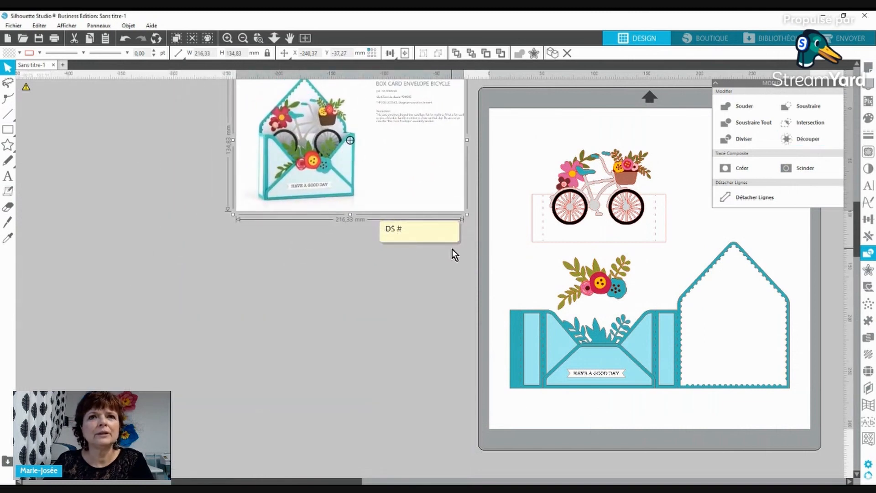
- Complete the sticky note with the design number 344945 after "DS #"
click(404, 228)
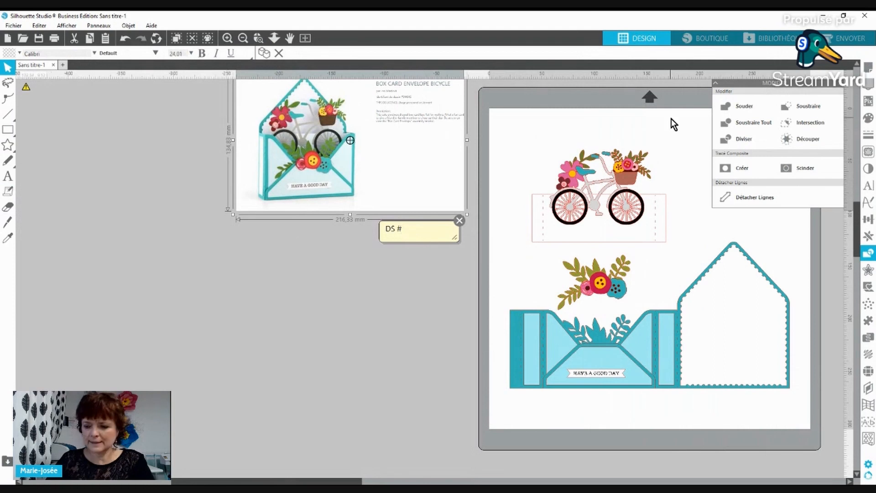
text(344945)
key(Return)
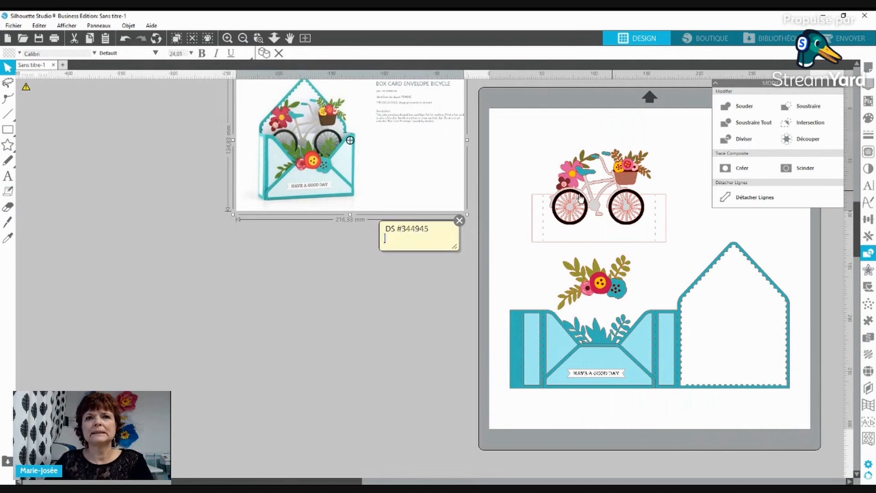
- Ungroup the complete card design and select the front panel and envelope group to check the separated pieces
drag(319, 481, 429, 481)
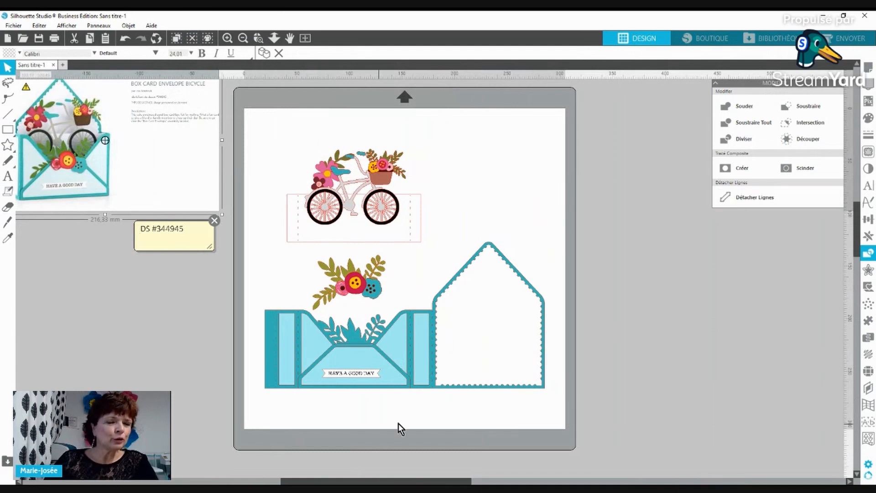
click(352, 375)
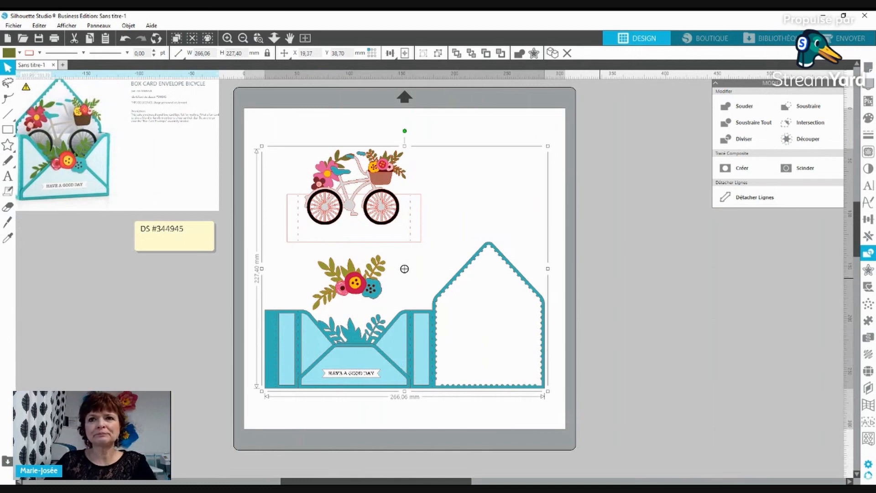
key(ctrl+shift+g)
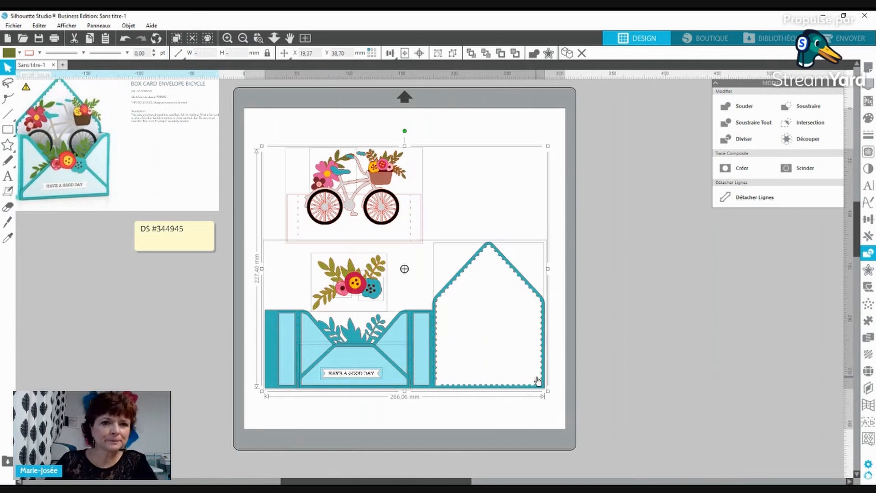
click(382, 420)
click(350, 386)
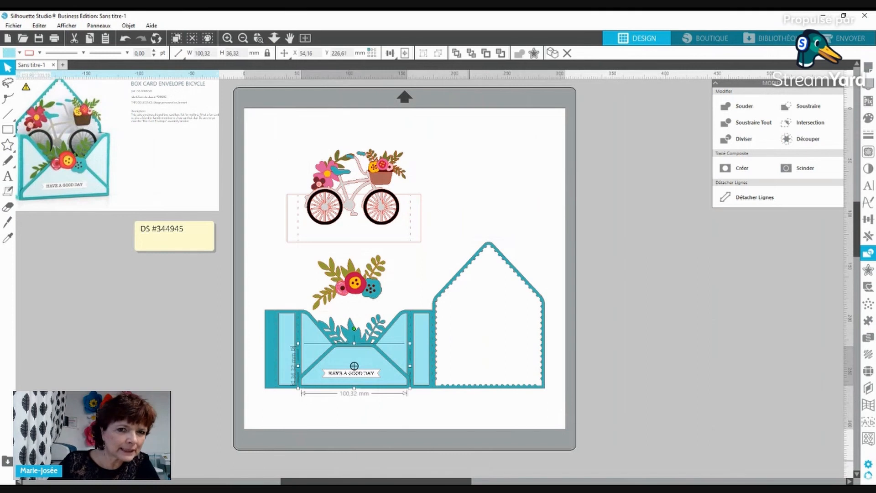
click(513, 388)
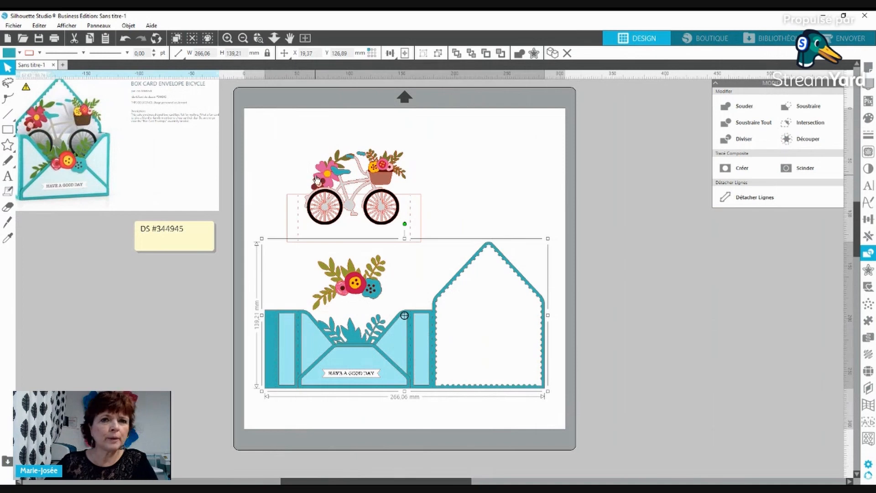
click(468, 169)
- Move the bicycle with its box insert and the loose flower bouquet off the mat, placing the bouquet above the bicycle
drag(444, 144, 277, 242)
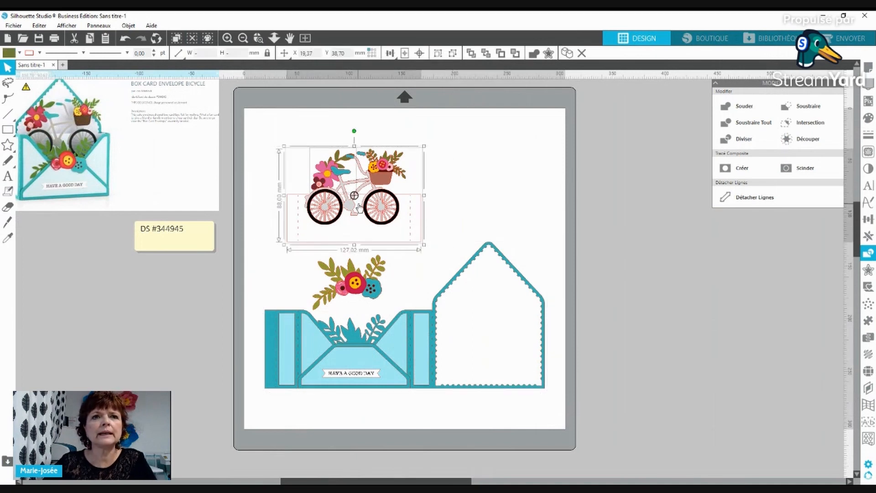
drag(326, 218, 97, 379)
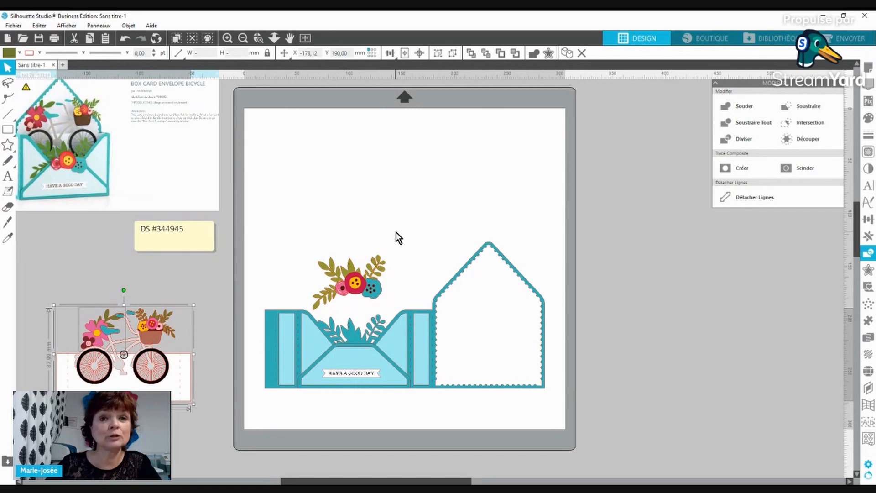
click(362, 300)
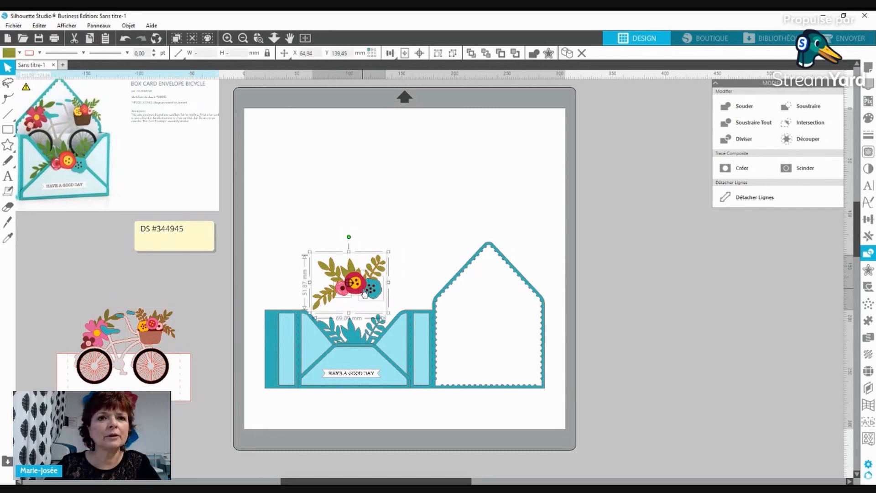
drag(374, 293, 108, 292)
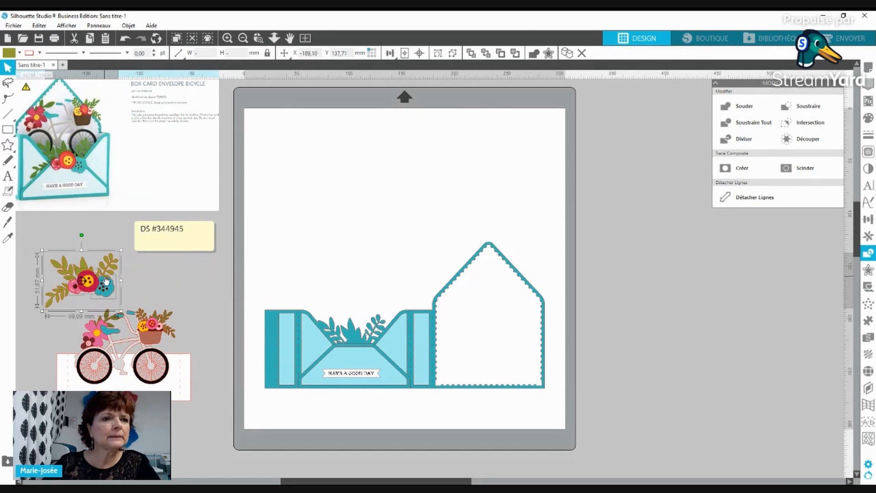
drag(104, 286, 163, 288)
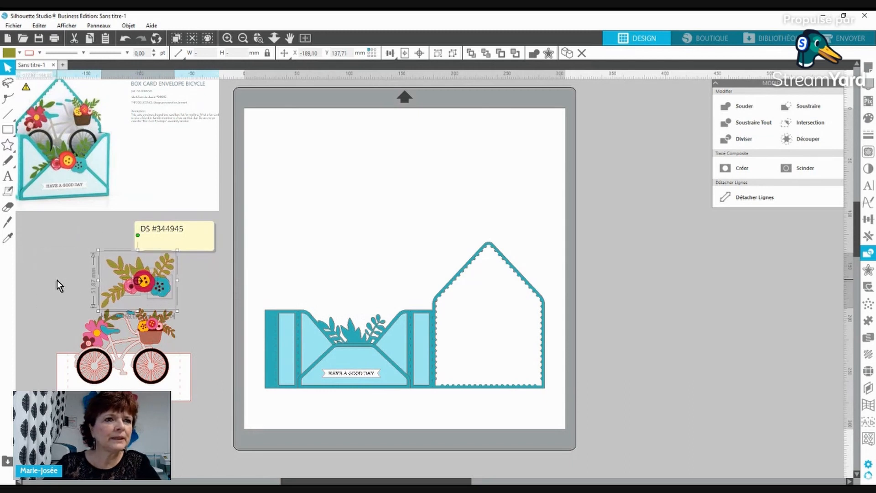
- Duplicate all the bouquet, bicycle, envelope and panel pieces and place the copies beside the mat, opposite the originals
drag(45, 246, 533, 422)
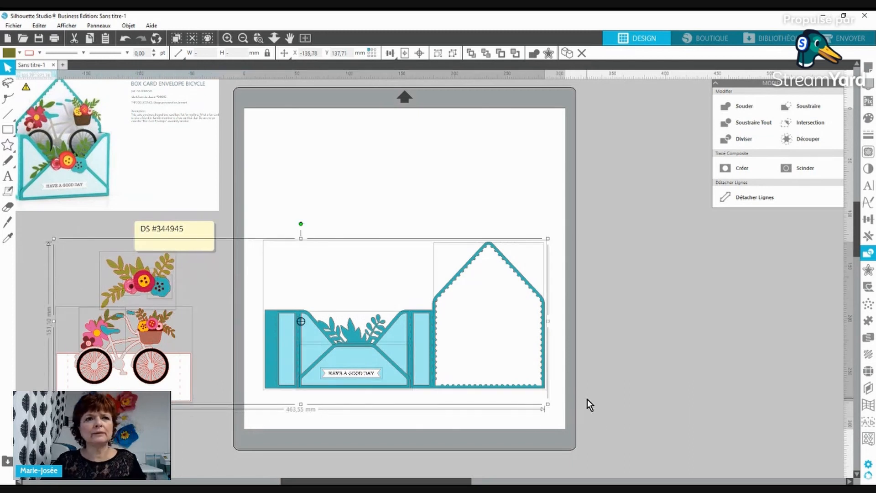
key(i)
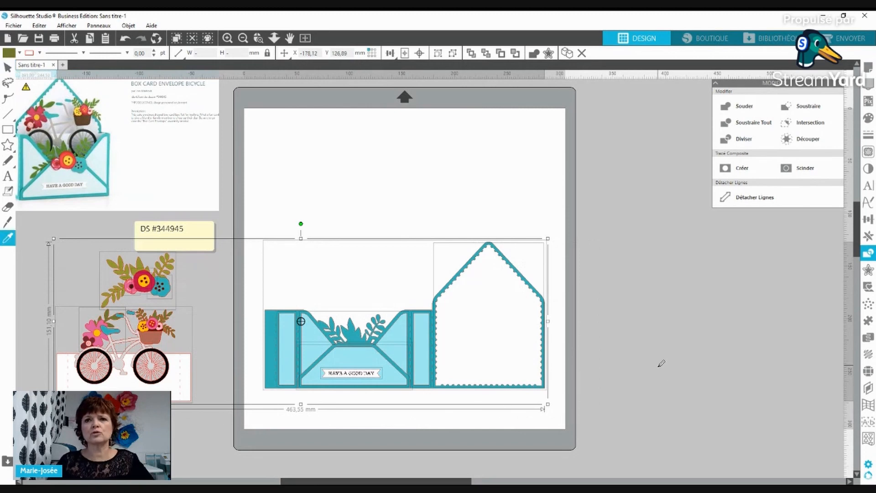
key(ctrl+d)
drag(626, 391, 684, 245)
click(761, 465)
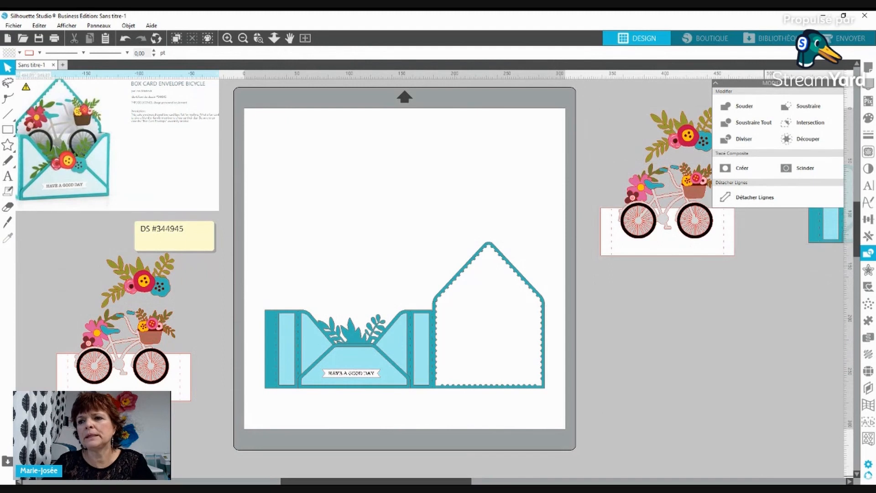
- Move the duplicated envelope group with its scalloped panel directly below the duplicated bicycle
click(767, 481)
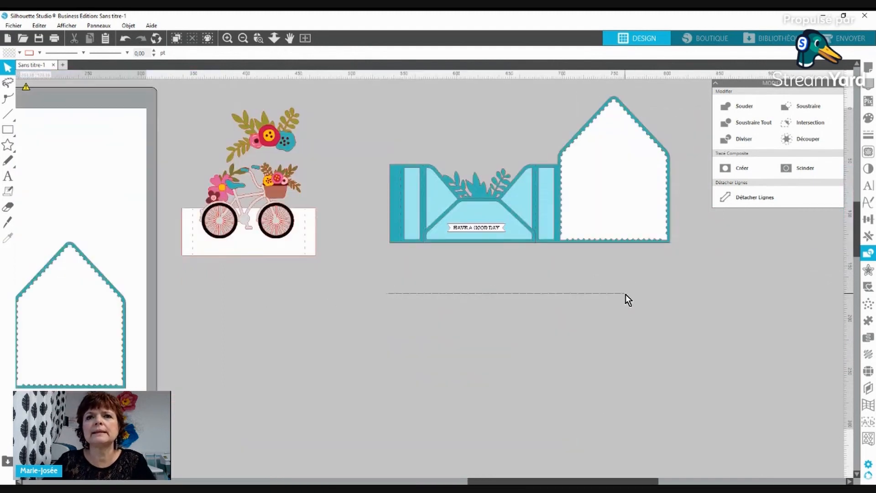
click(665, 251)
drag(619, 151, 410, 338)
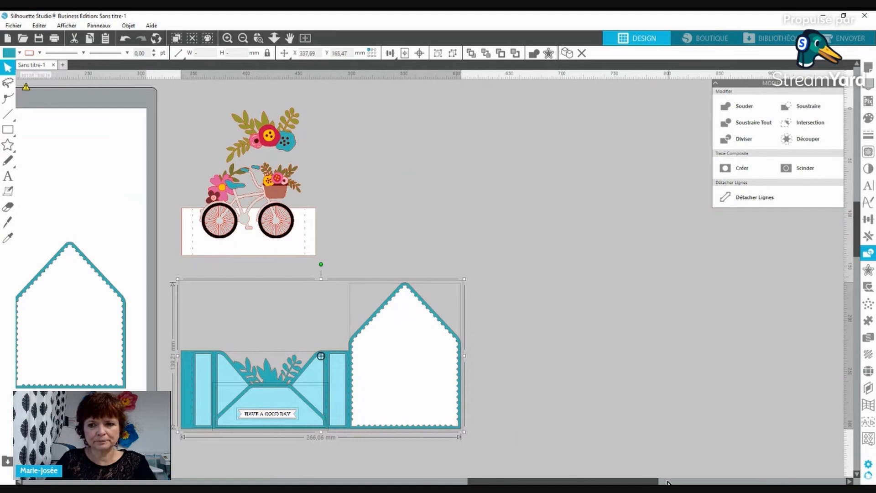
drag(641, 483, 457, 483)
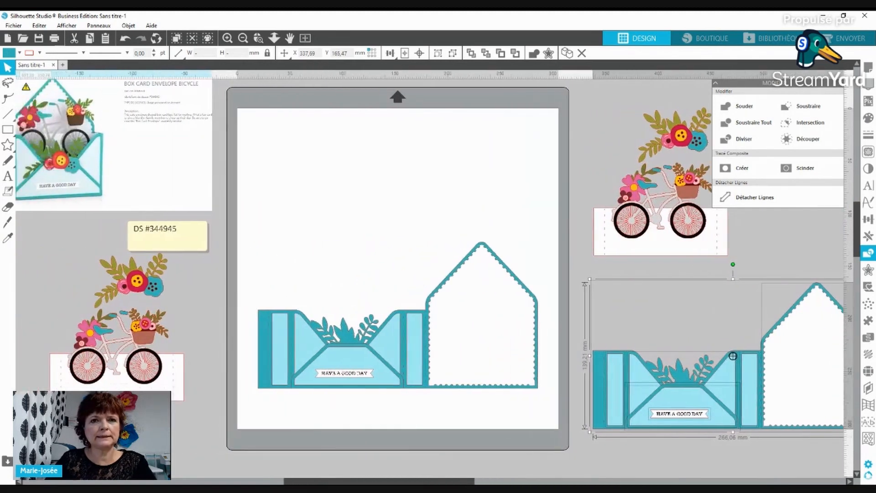
- Move the four light-blue panels off the envelope to the empty upper area of the mat
click(338, 366)
click(298, 342)
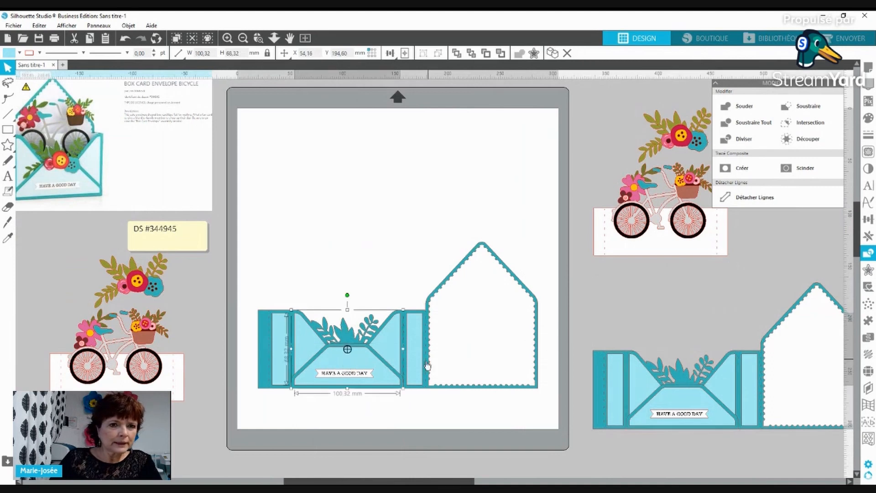
drag(394, 355, 348, 156)
drag(359, 363, 311, 228)
drag(414, 336, 384, 145)
drag(279, 349, 405, 156)
click(466, 210)
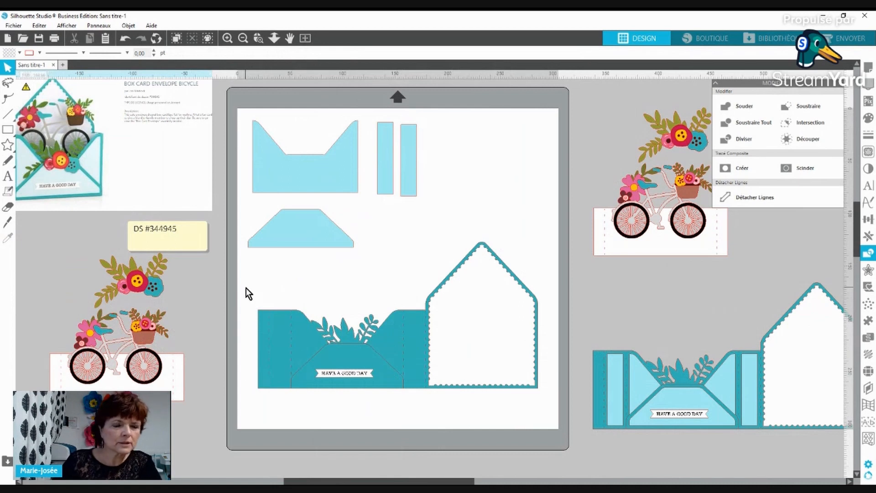
- Move the remaining teal envelope group off the mat below the original bicycle, and stack the two narrow light-blue strips vertically
drag(249, 289, 508, 409)
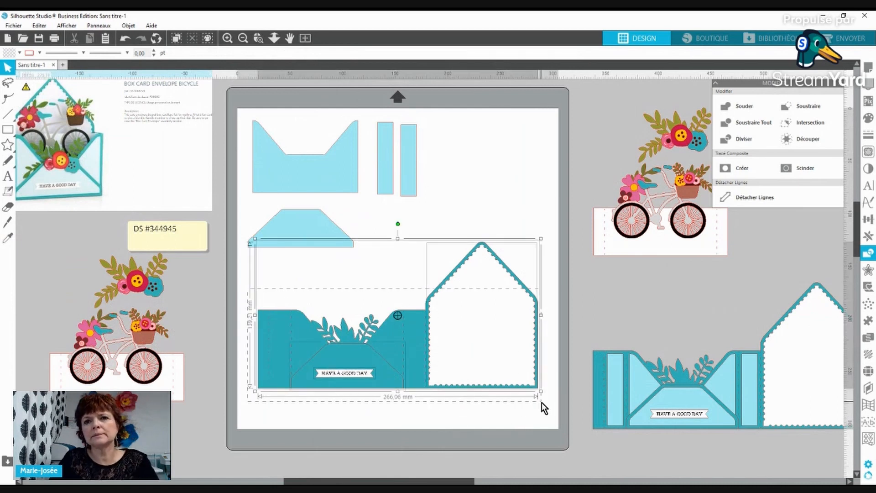
drag(501, 359, 174, 465)
scroll(490, 255, up, 2)
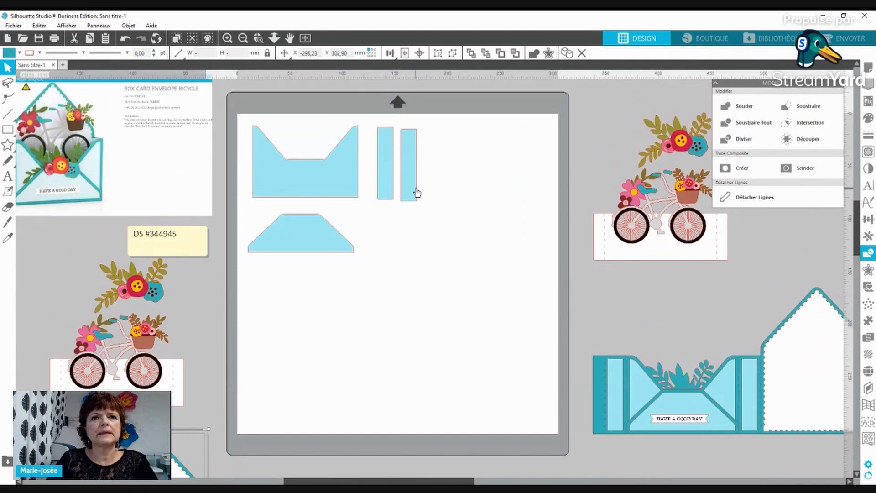
drag(408, 189, 387, 260)
key(Escape)
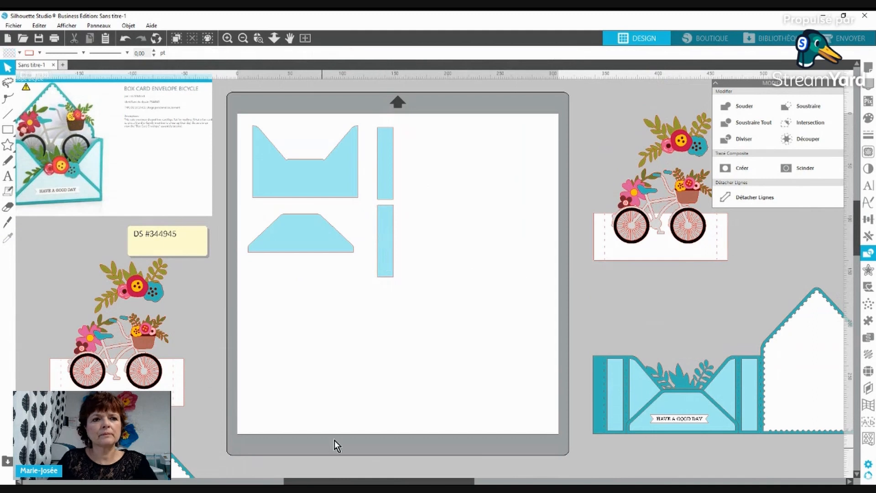
- Cut the original teal envelope, bicycle and bouquet pieces, paste them into a new document, and position them beside the mat
scroll(268, 413, down, 3)
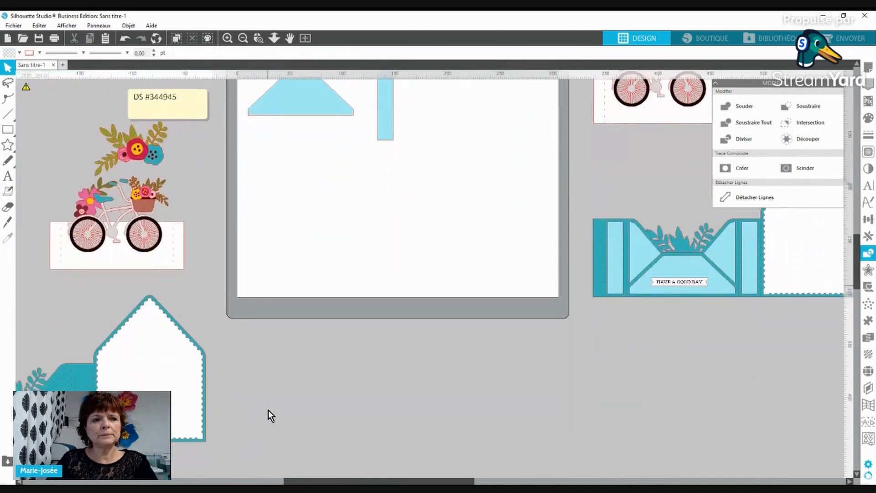
drag(297, 482, 230, 482)
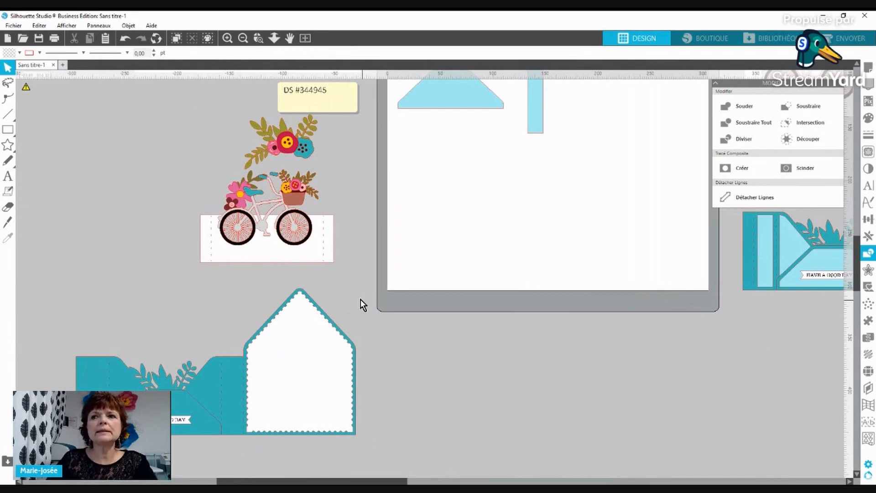
click(354, 374)
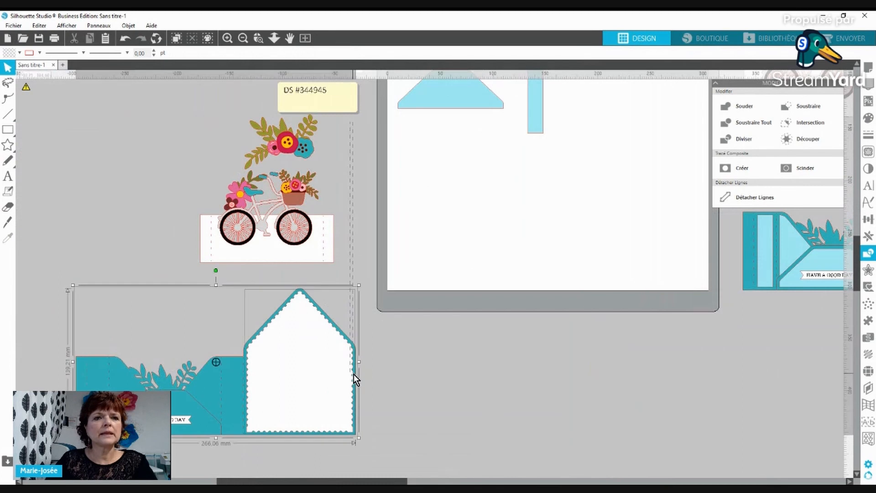
shift+click(267, 236)
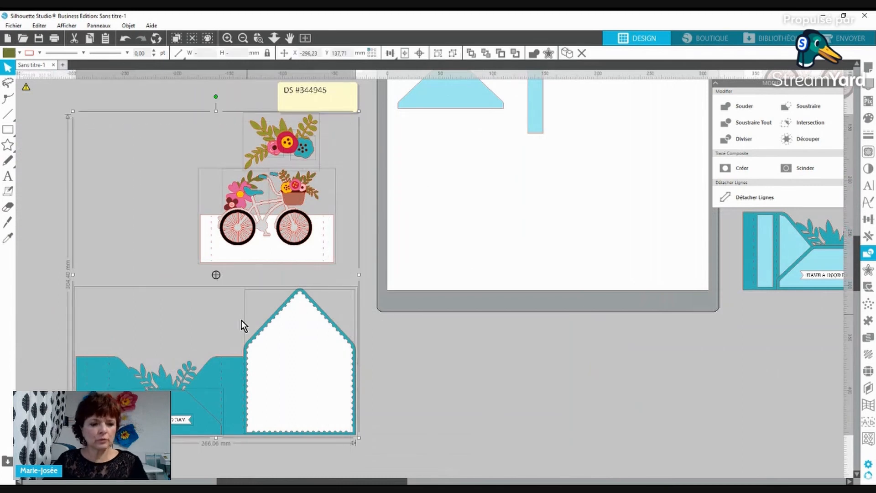
key(Delete)
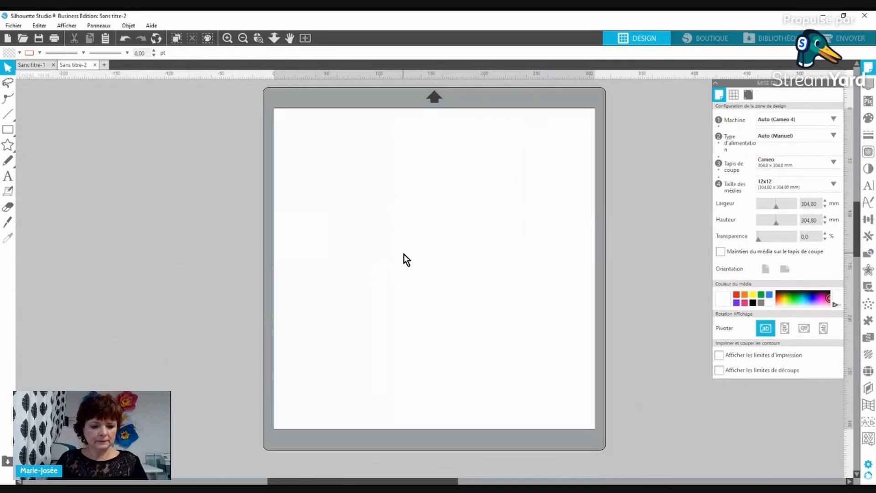
key(ctrl+v)
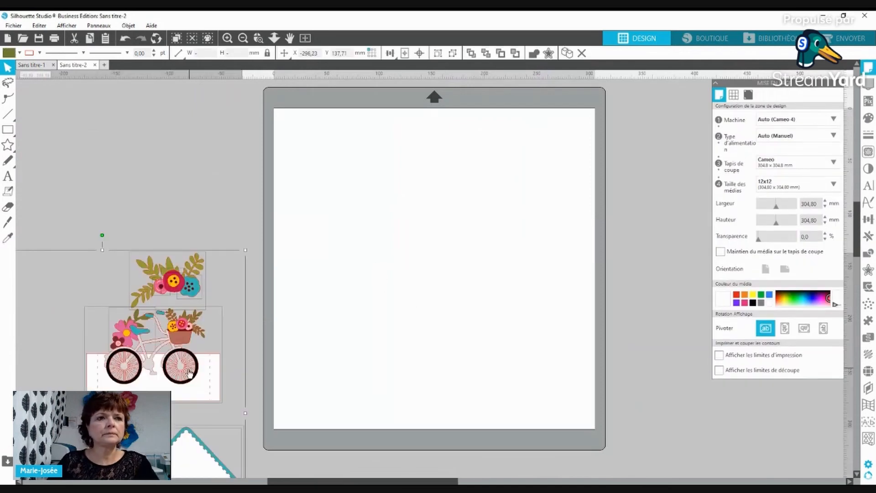
drag(188, 372, 194, 220)
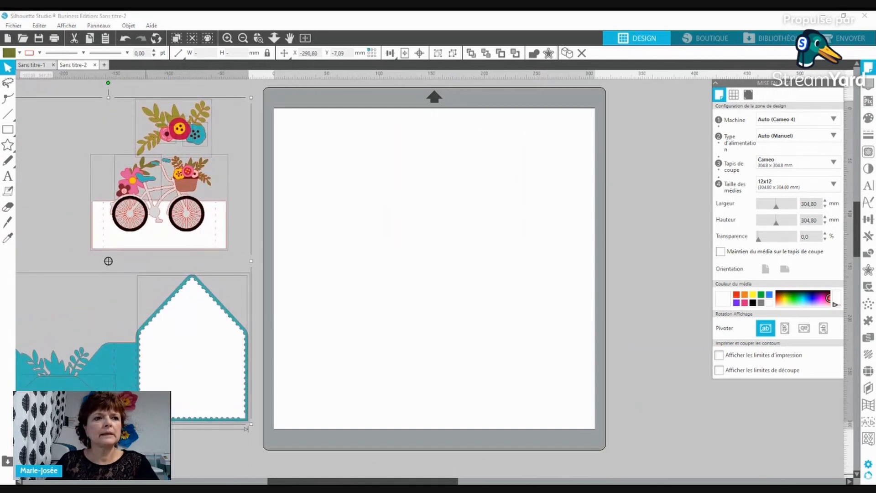
- Move the teal envelope base and the teal flap piece onto the upper part of the mat
click(433, 343)
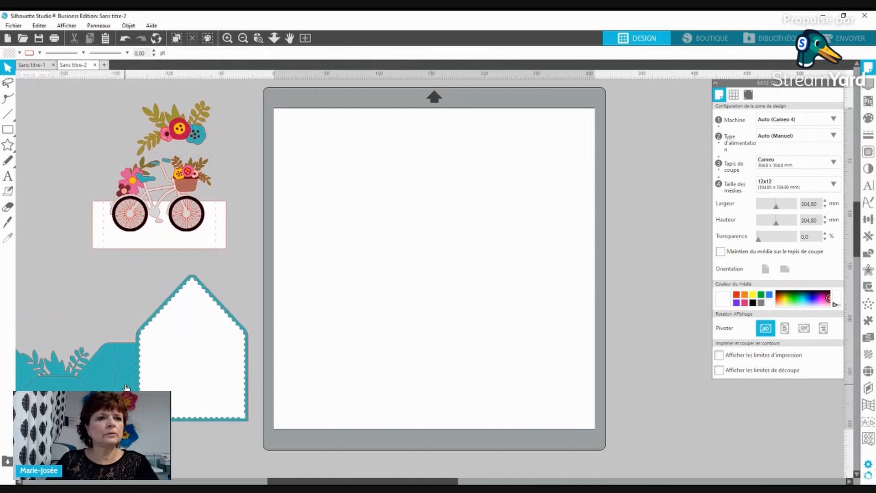
drag(137, 358, 450, 226)
drag(64, 387, 363, 135)
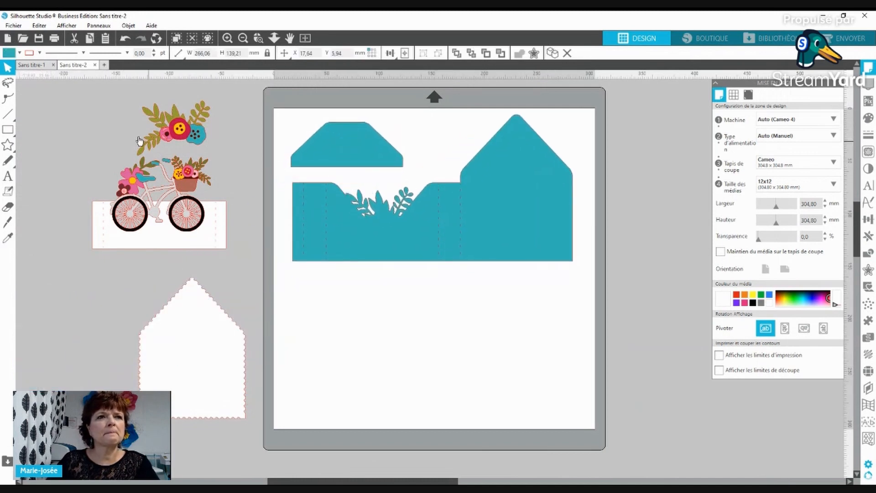
- Pull the blue flower off the bouquet and the bicycle with its box insert away from the pink flowers
drag(203, 139, 236, 142)
drag(168, 185, 164, 208)
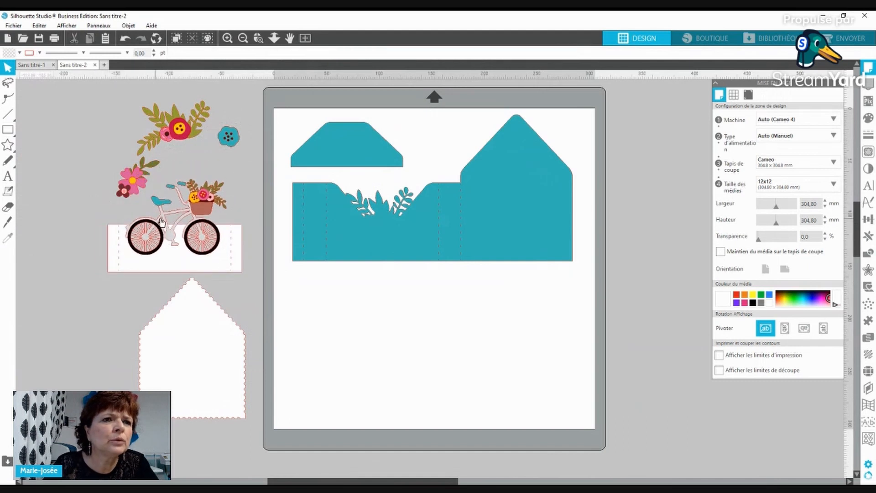
- Move the bicycle overlay layers off the box insert to the free space beside the scalloped panel
click(175, 225)
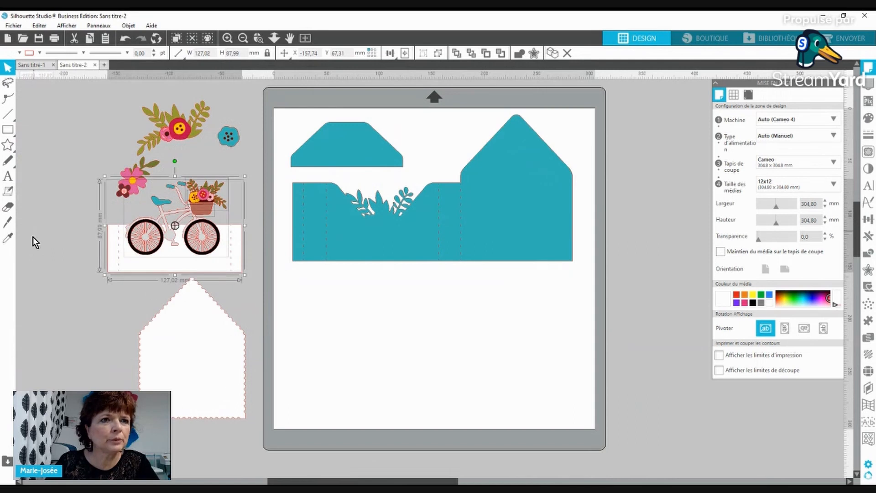
drag(166, 206, 62, 319)
click(78, 294)
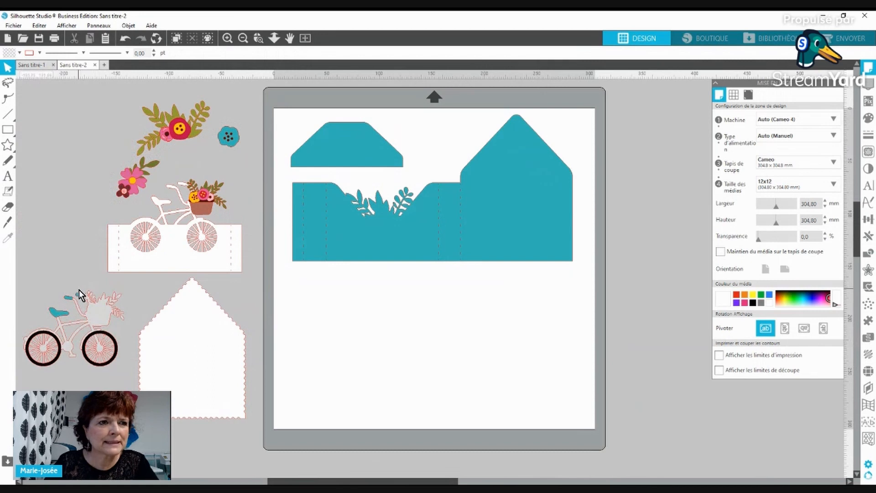
- Move the two black tires off the separated bicycle and place them below it
click(97, 361)
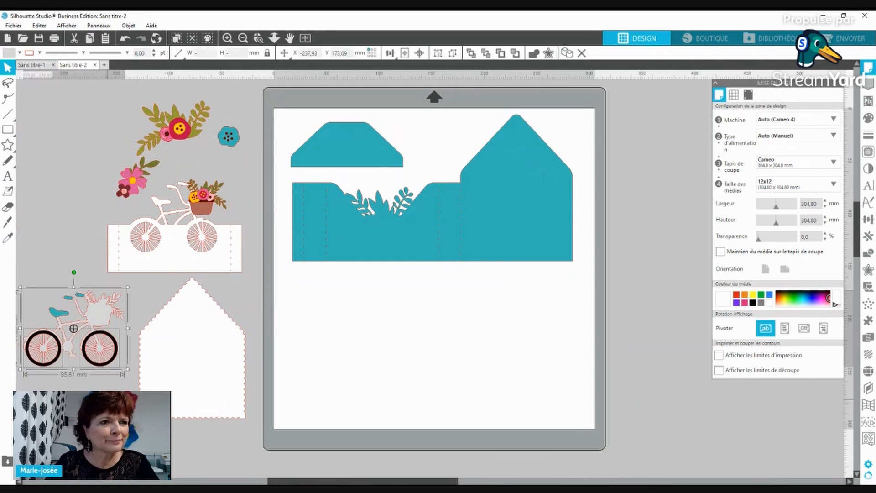
click(106, 399)
drag(97, 364, 106, 410)
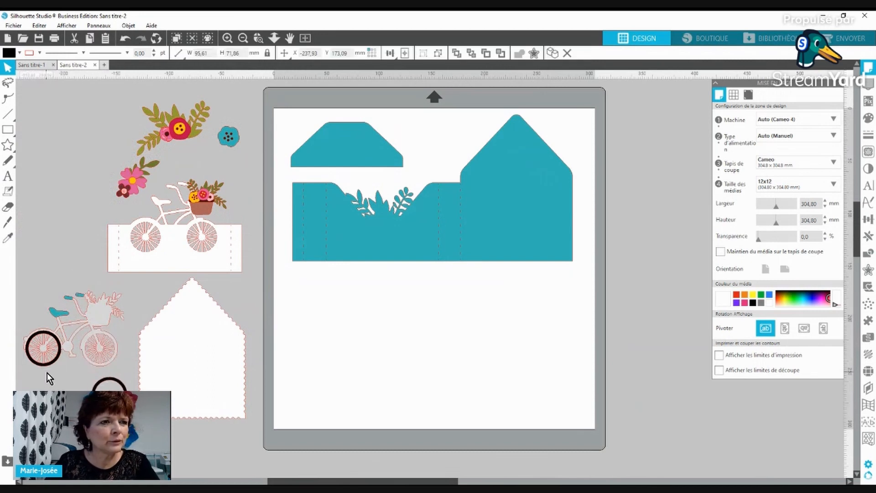
drag(38, 364, 100, 451)
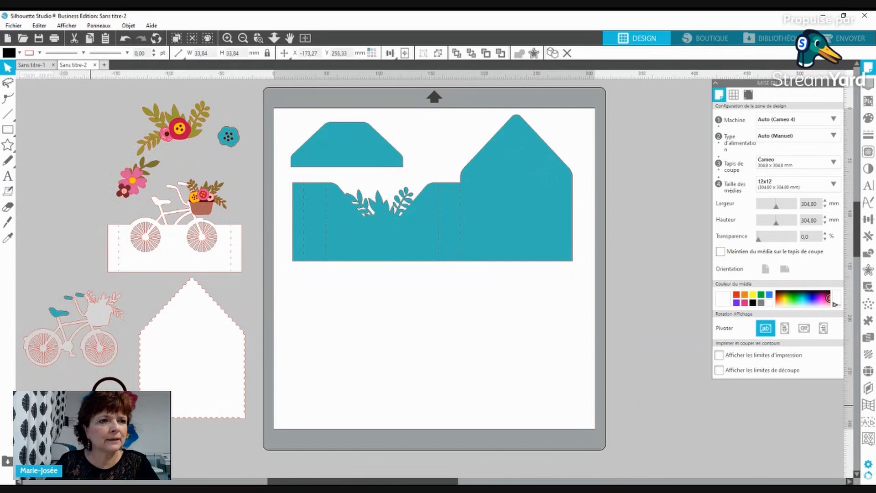
click(32, 380)
- Move the separated bicycle's teal seat and two handlebar grips onto the mat beside the flap piece
mouse_move(56, 314)
mouse_down()
mouse_move(63, 325)
mouse_move(55, 306)
mouse_up()
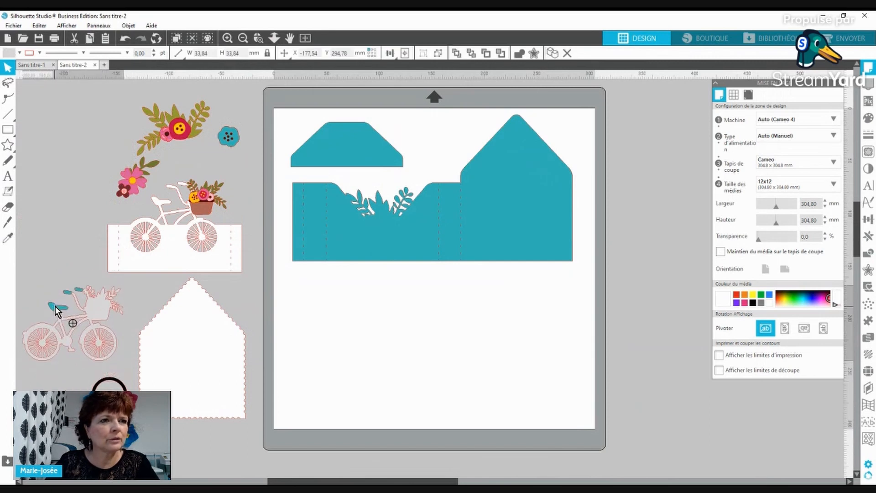
click(51, 235)
click(98, 310)
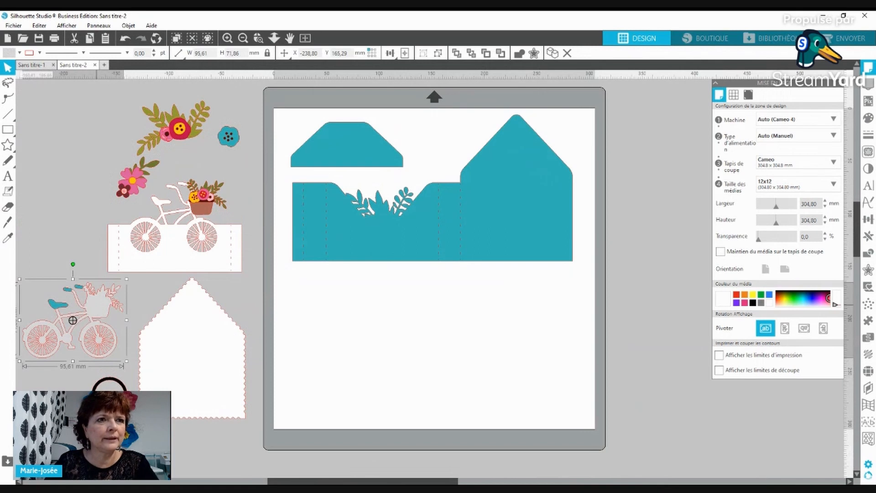
click(53, 240)
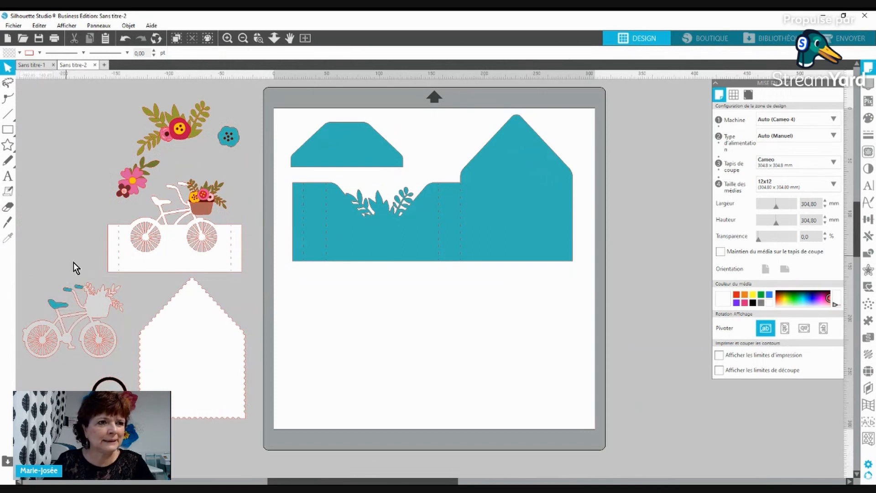
click(81, 290)
click(67, 295)
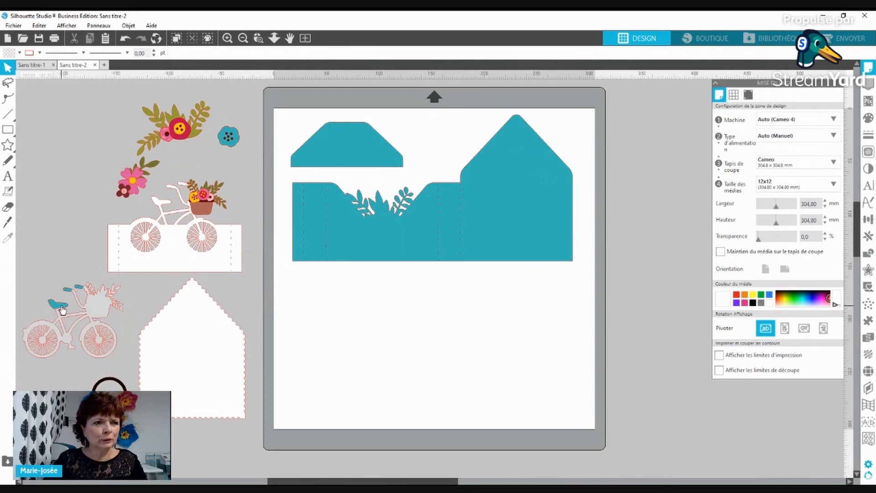
drag(59, 305, 433, 126)
click(63, 281)
click(449, 133)
click(450, 139)
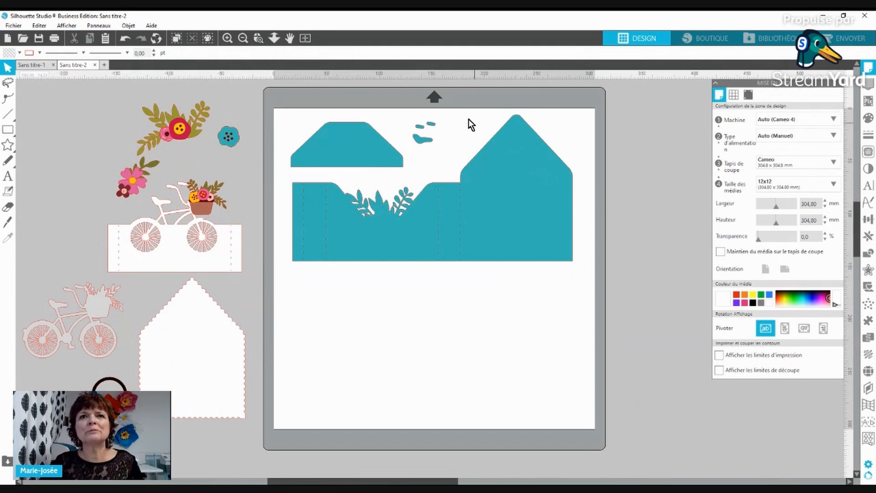
- Duplicate the teal seat and grips twice, arranging two sets side by side and a third below them
drag(445, 115, 414, 150)
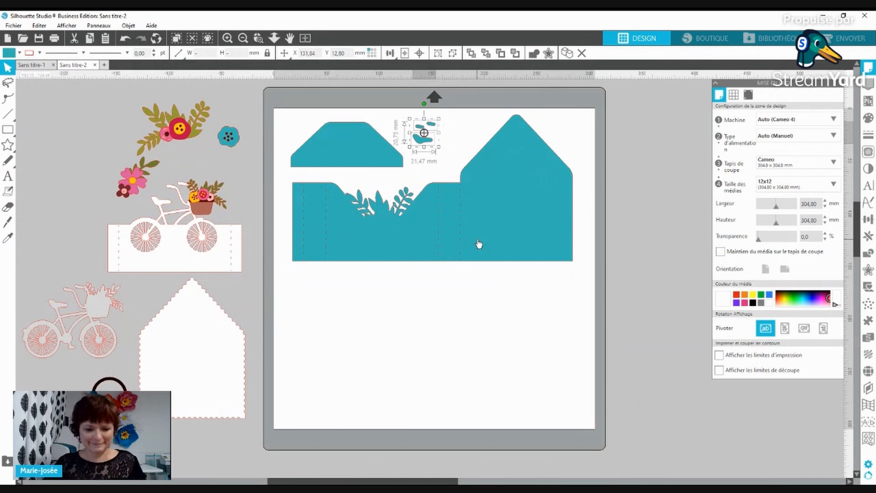
key(ctrl+Right)
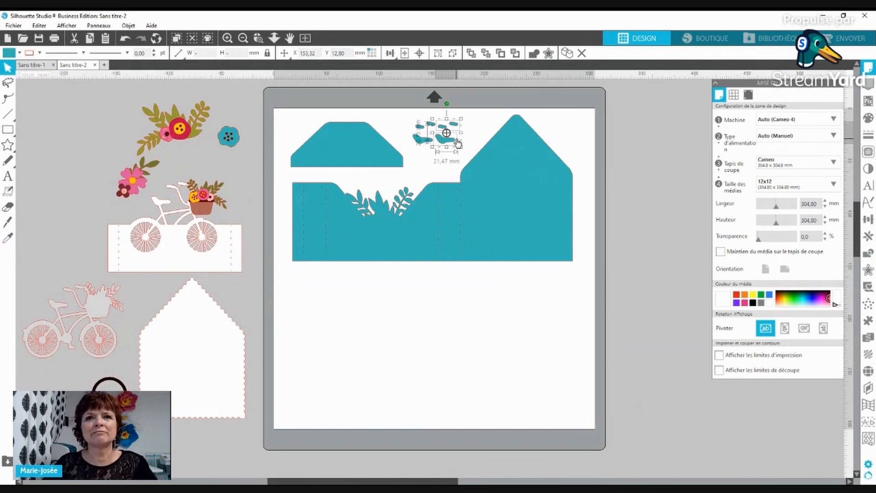
drag(452, 141, 426, 169)
click(429, 149)
click(417, 139)
click(426, 146)
click(436, 142)
key(ctrl+Down)
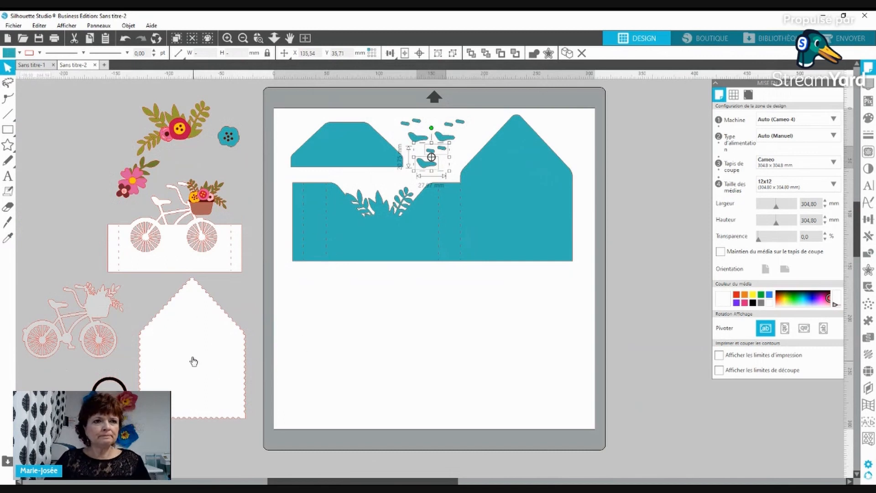
- Move the loose flower's teal layer onto the mat beside the pointed panel, keeping its dark brown layer outside the mat
click(233, 141)
click(233, 142)
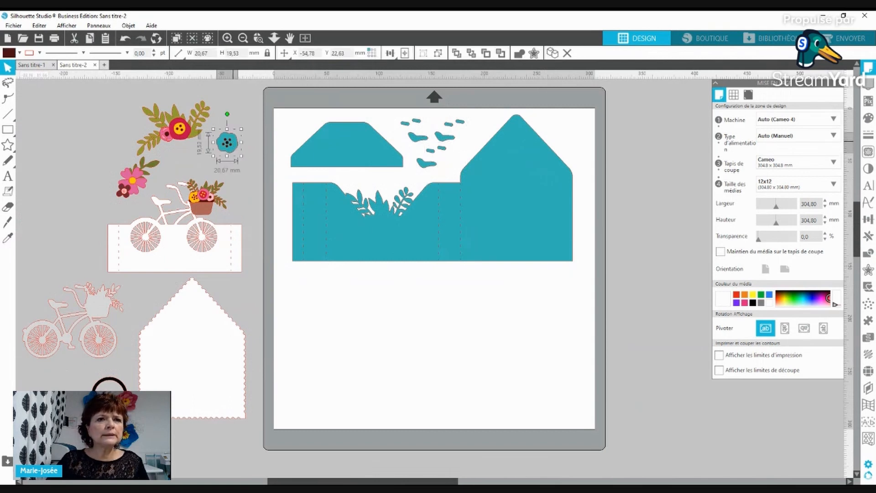
drag(234, 148, 491, 124)
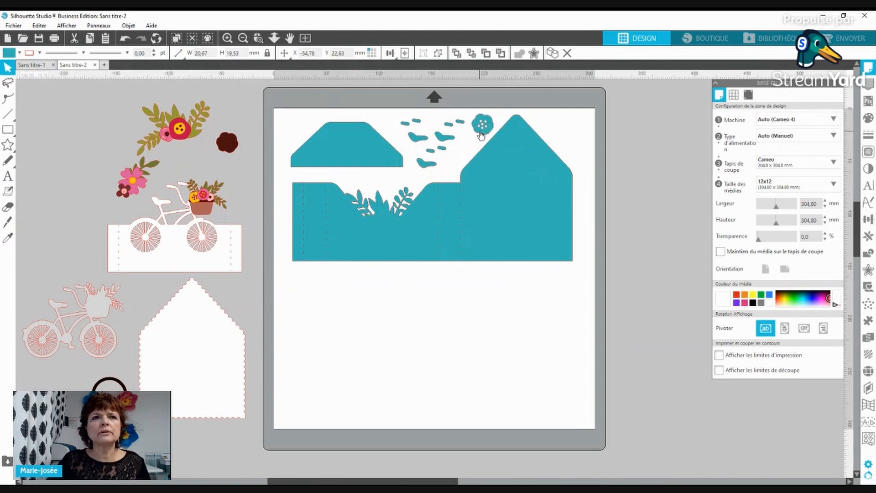
drag(231, 144, 240, 169)
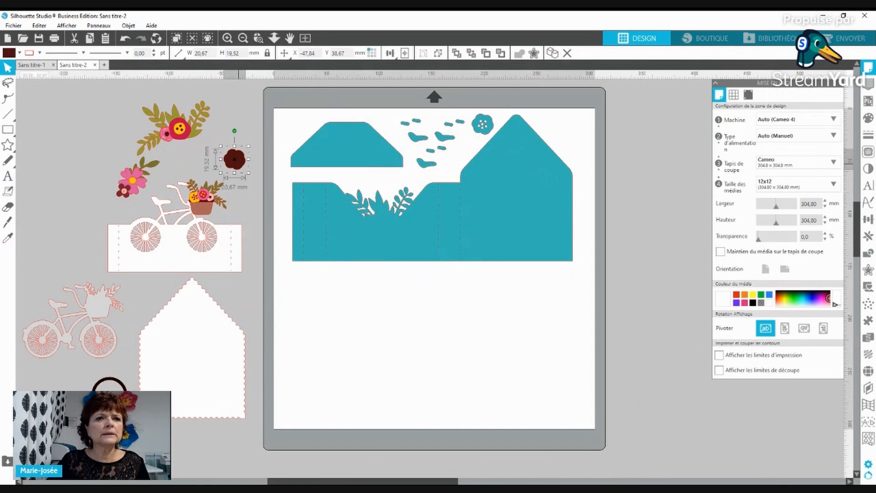
click(240, 122)
mouse_move(240, 168)
mouse_down()
mouse_move(244, 133)
mouse_move(240, 170)
mouse_move(240, 156)
mouse_up()
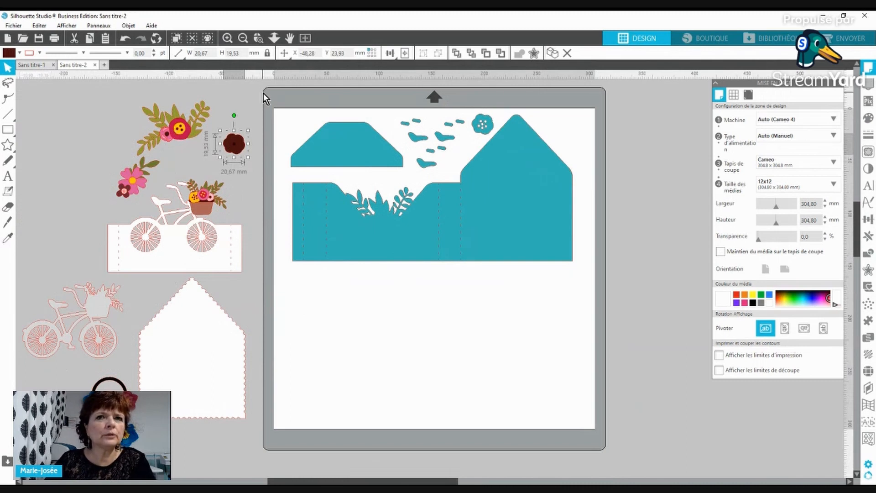
- Cut all the pieces remaining outside the teal mat and paste them at the same place in a new document
drag(264, 93, 59, 472)
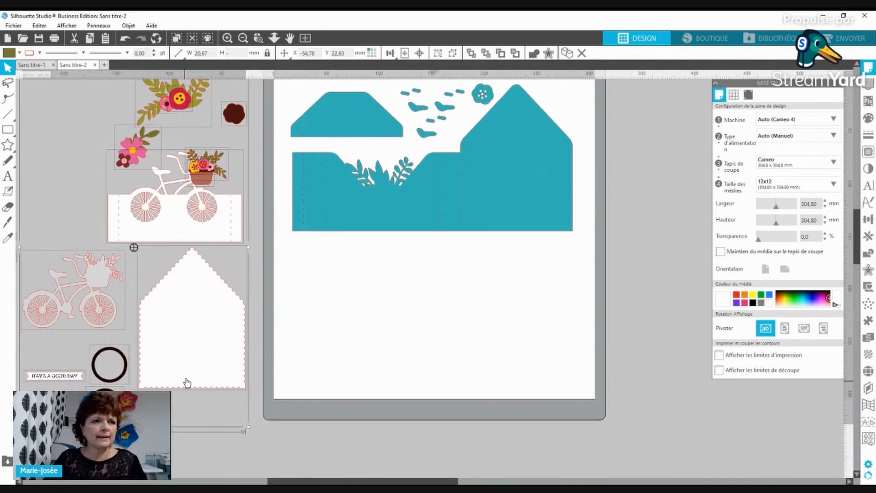
key(Delete)
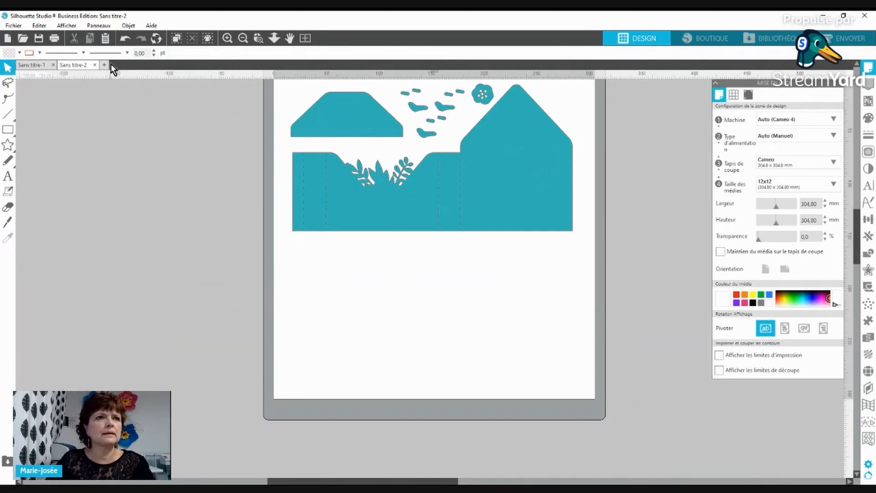
click(107, 65)
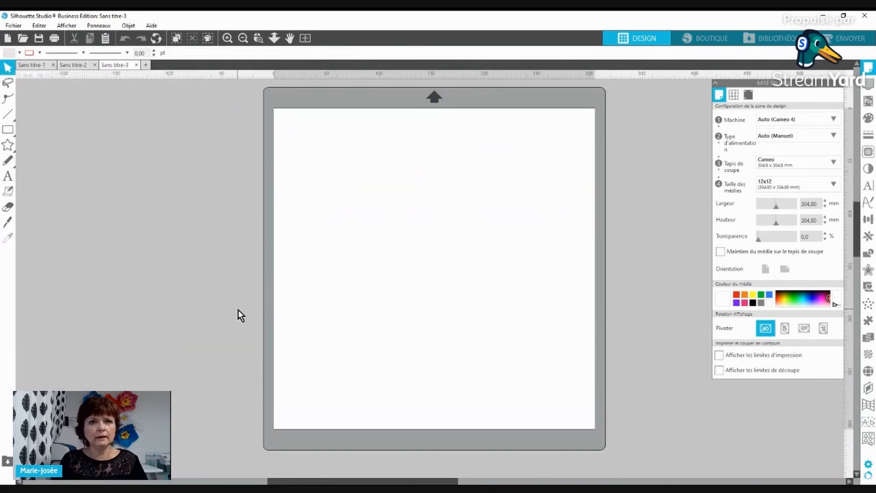
key(ctrl+v)
click(62, 147)
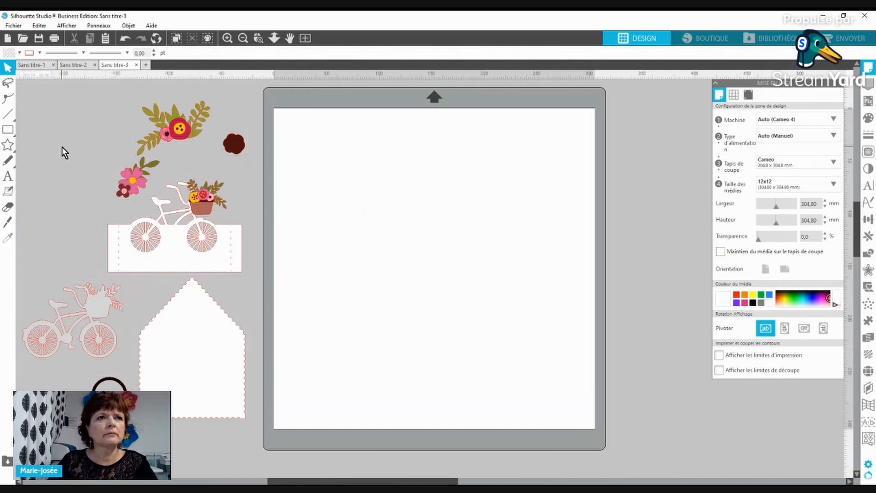
- Move the green foliage of both flower clusters and the bicycle basket onto the mat, keeping the pink and burgundy flowers outside
drag(174, 110, 324, 127)
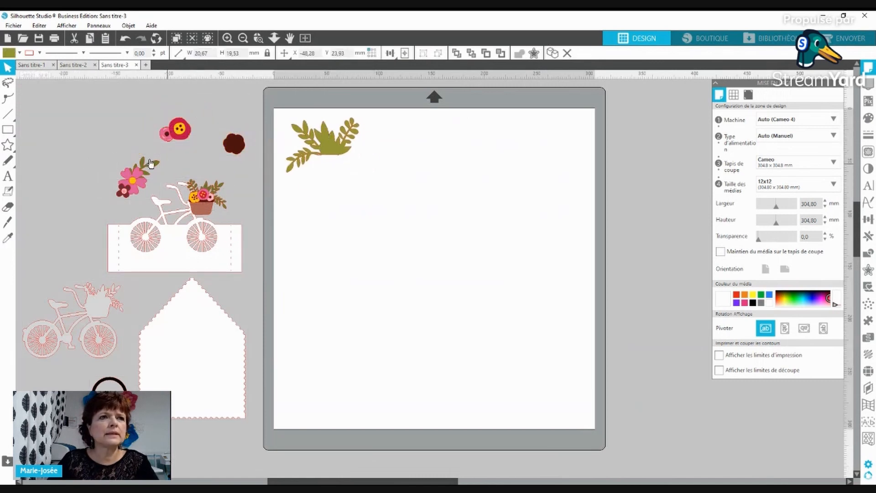
drag(153, 166, 342, 170)
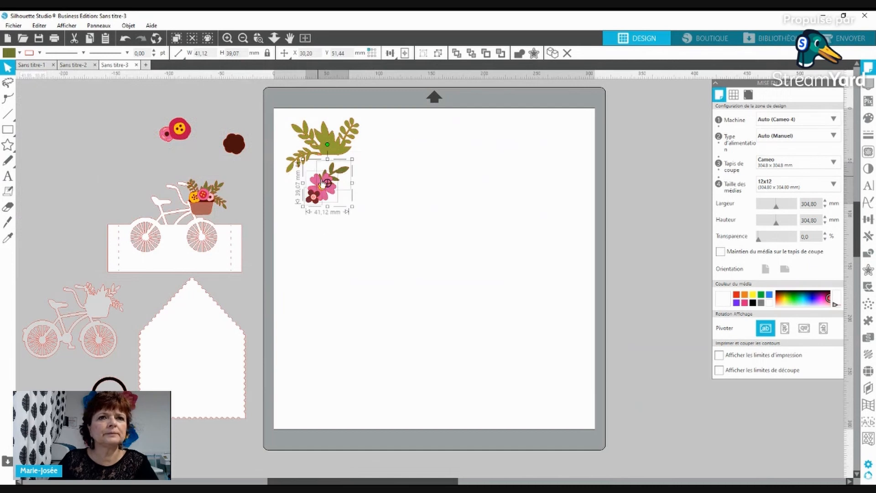
click(325, 220)
drag(337, 179, 383, 138)
click(334, 189)
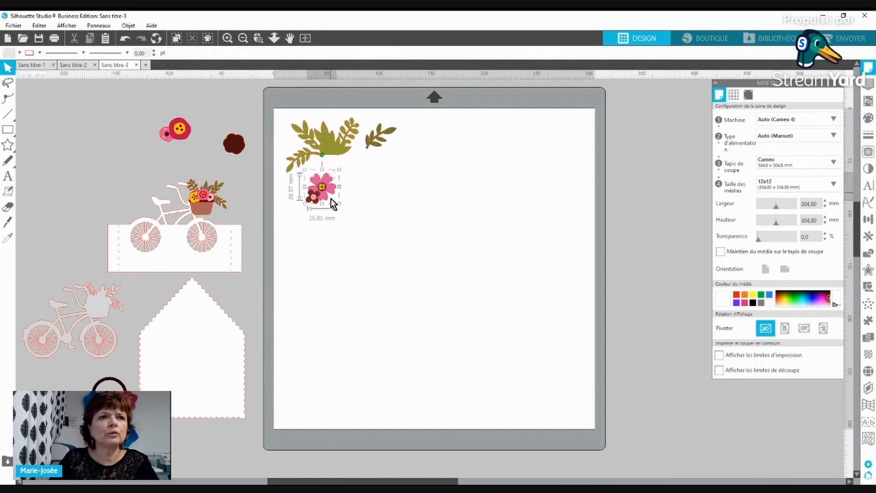
key(ctrl+shift+g)
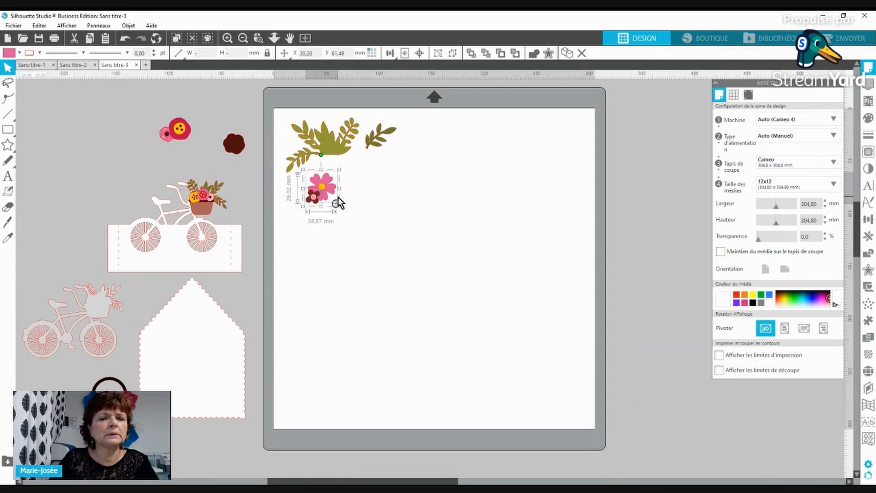
drag(335, 193, 128, 169)
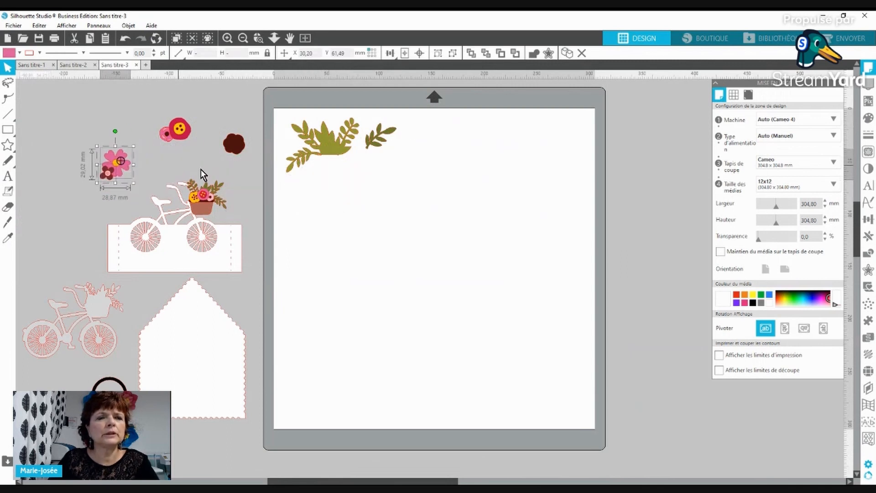
drag(219, 187, 382, 161)
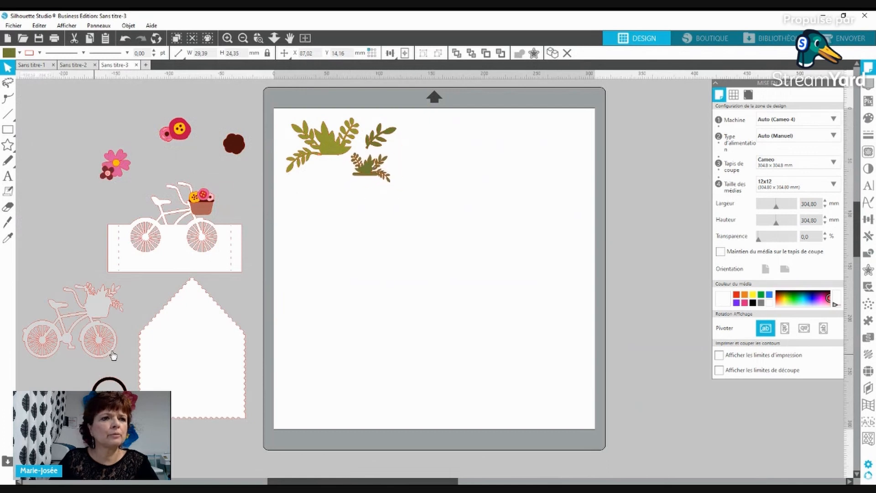
- Spread out the basket flowers' layers and sort the brown and light pink centres beside pieces of matching color
drag(204, 195, 221, 182)
drag(195, 198, 223, 126)
click(163, 114)
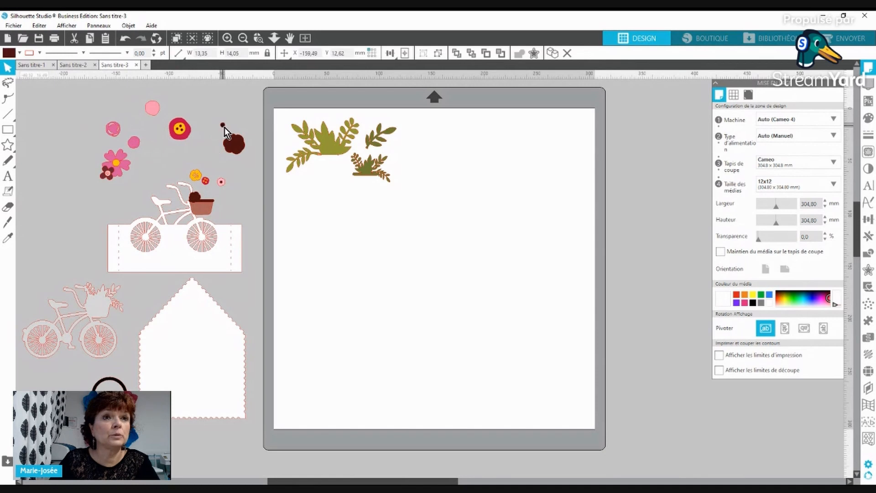
drag(222, 182, 144, 124)
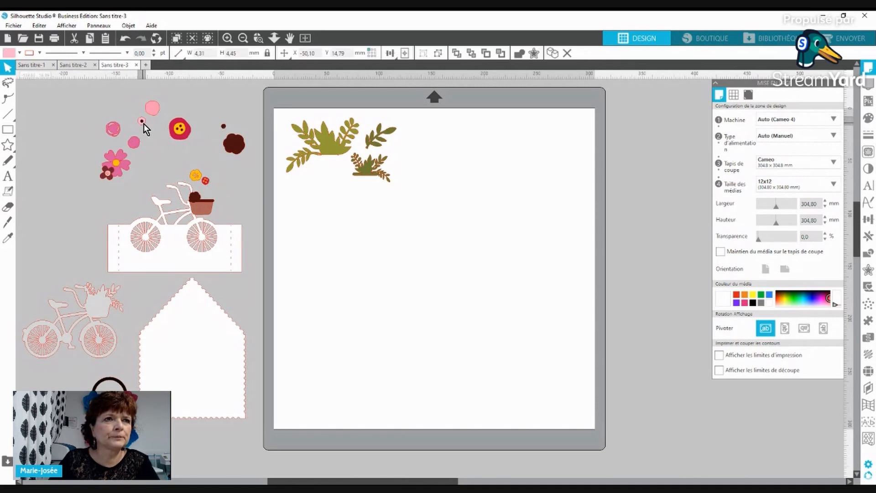
- Separate the small burgundy flower from its centres, placing the centres by the light pink circle and the flower apart
click(114, 187)
click(108, 172)
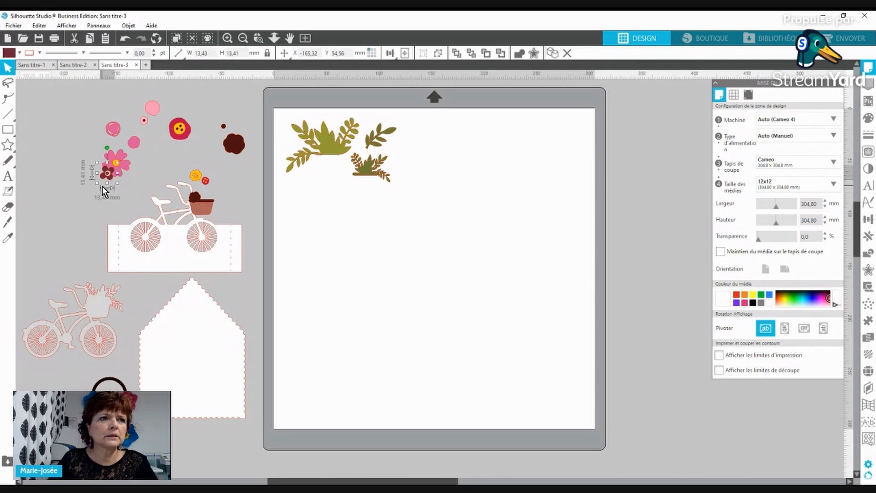
click(117, 279)
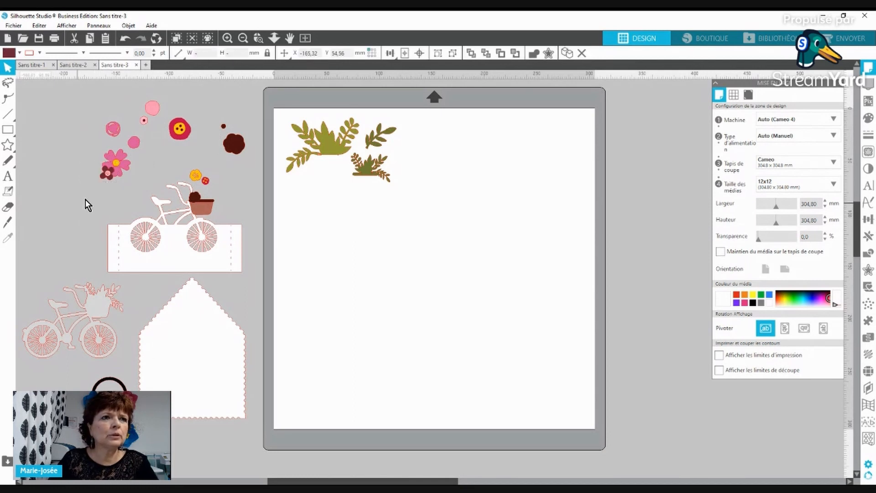
drag(108, 178, 153, 124)
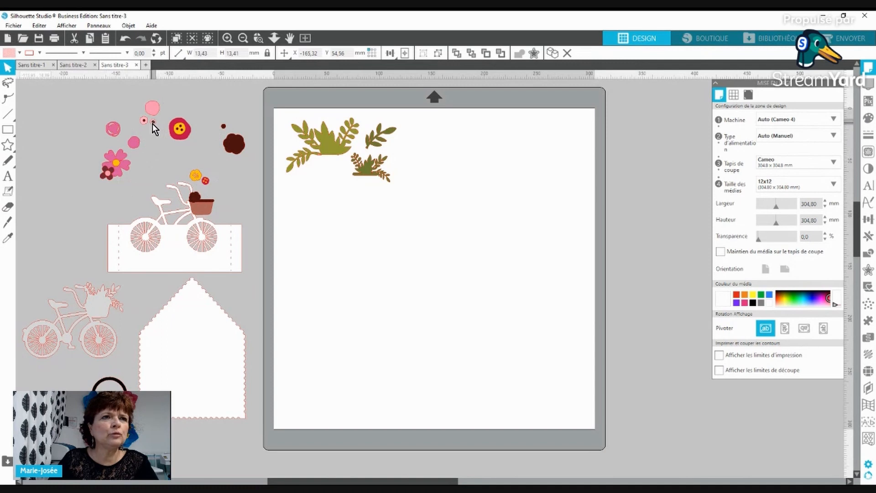
click(115, 184)
drag(110, 178, 155, 133)
drag(111, 175, 87, 154)
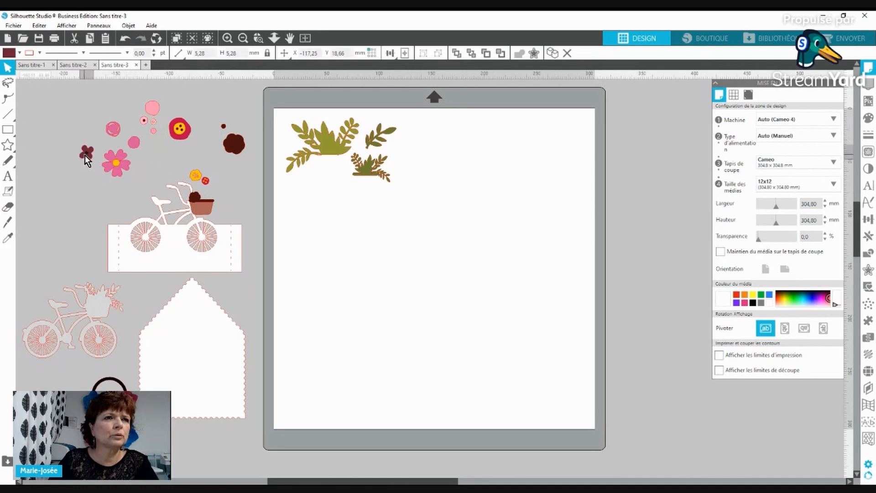
- Ungroup the pink flower and gather its yellow centre with the red flower's button centre below the red flower
click(124, 174)
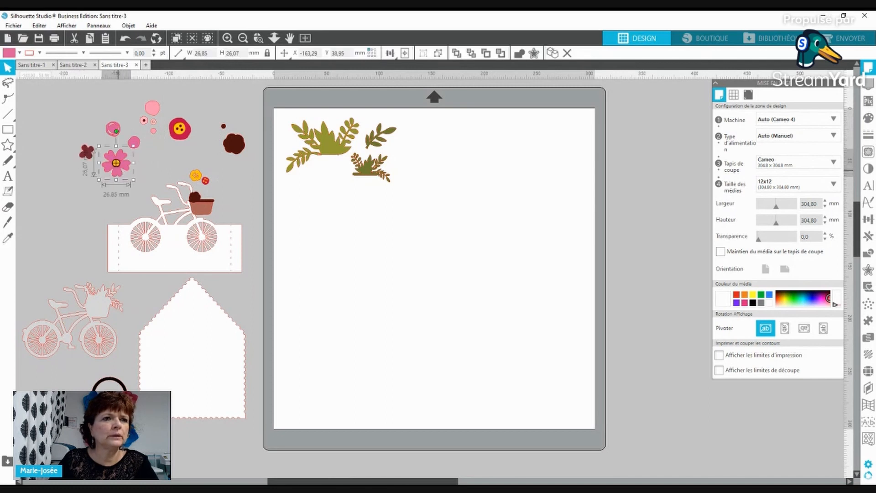
key(ctrl+shift+g)
click(141, 172)
drag(117, 164, 172, 163)
click(171, 145)
click(172, 167)
click(172, 162)
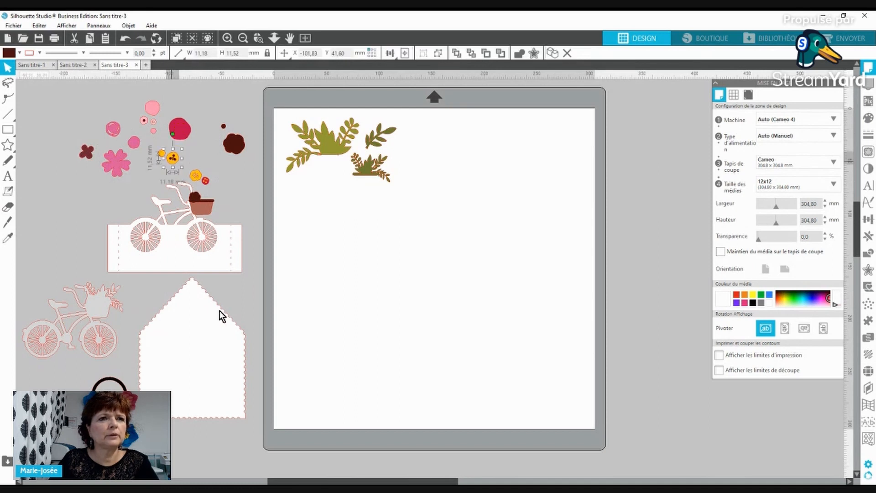
- Move the button's dark brown layer beside the brown flower and add the basket's yellow flower to the yellow pieces
click(152, 168)
drag(173, 160, 213, 140)
click(163, 170)
click(204, 158)
drag(194, 176, 175, 158)
- Ungroup the last small basket flower, moving its red layer beside the red flower and its yellow layer to the yellow pieces
click(204, 182)
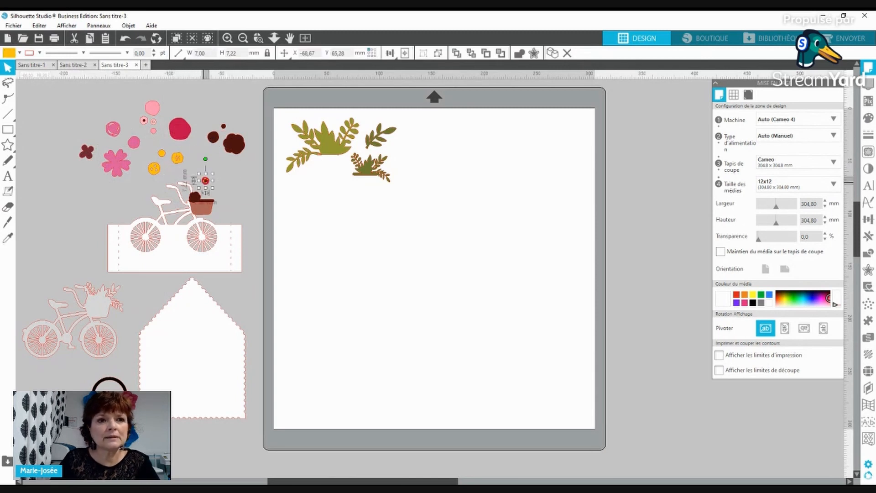
key(ctrl+shift+g)
click(106, 180)
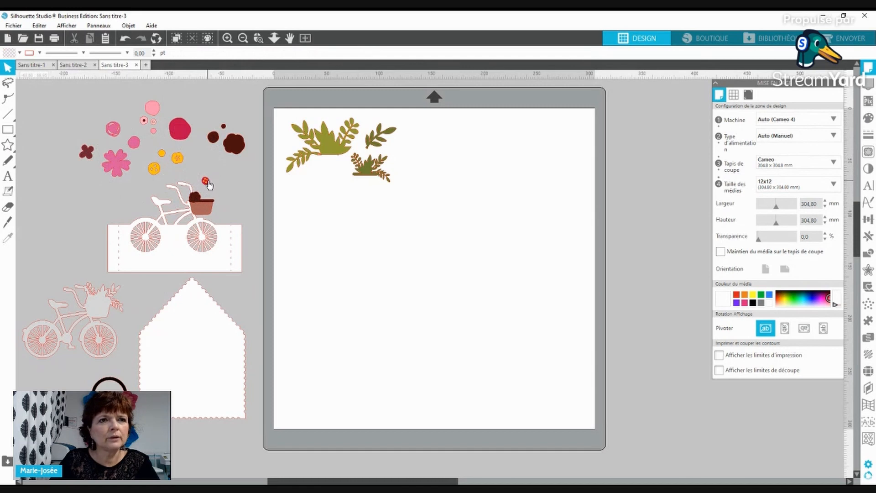
drag(208, 181, 199, 138)
click(201, 153)
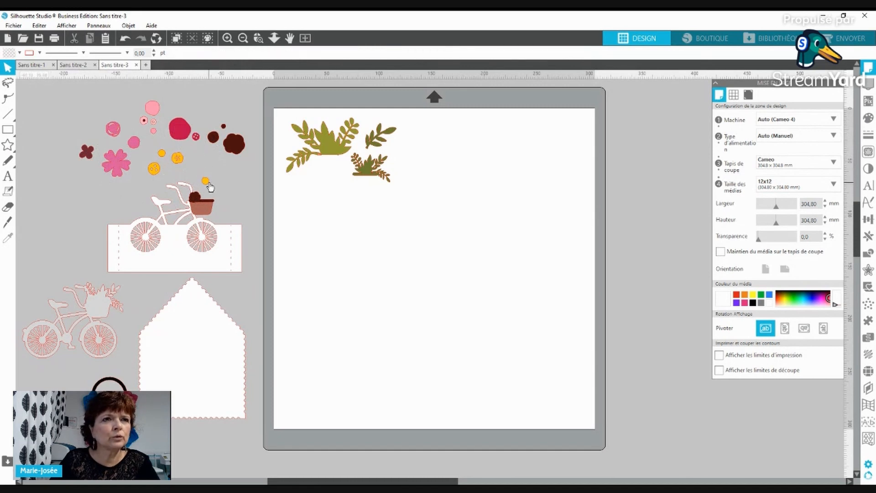
drag(205, 183, 186, 170)
click(225, 209)
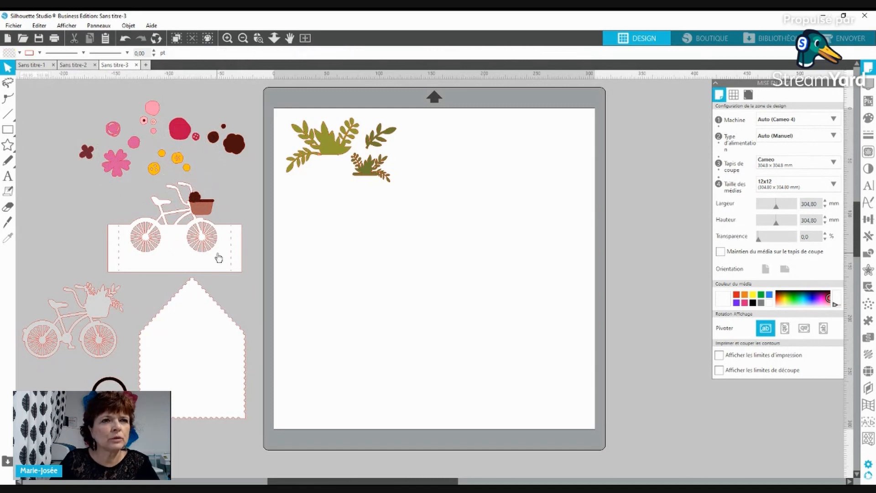
- Move the terracotta basket to free space away from the bicycle and its dark brown backing beside the other brown pieces
click(202, 212)
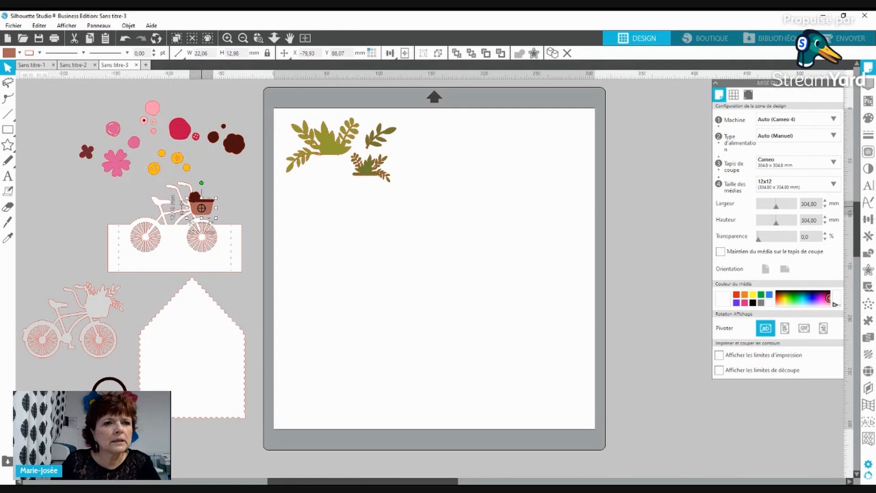
drag(204, 209, 56, 220)
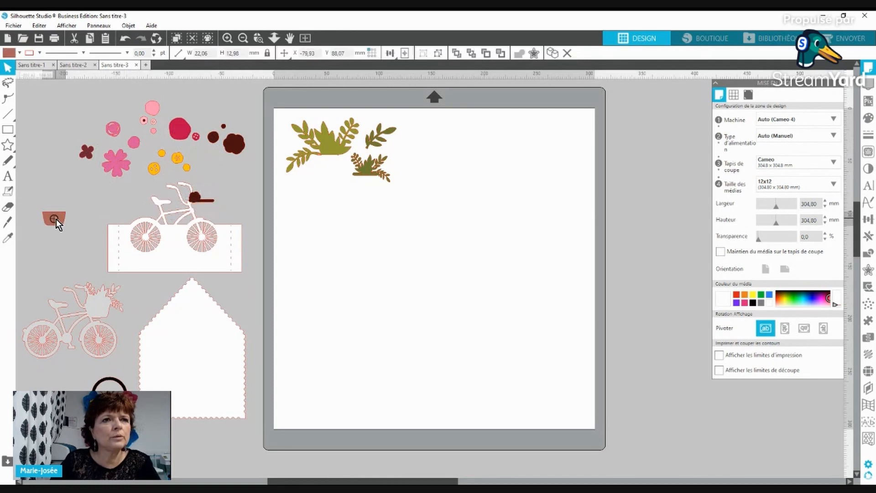
click(205, 195)
drag(199, 195, 217, 161)
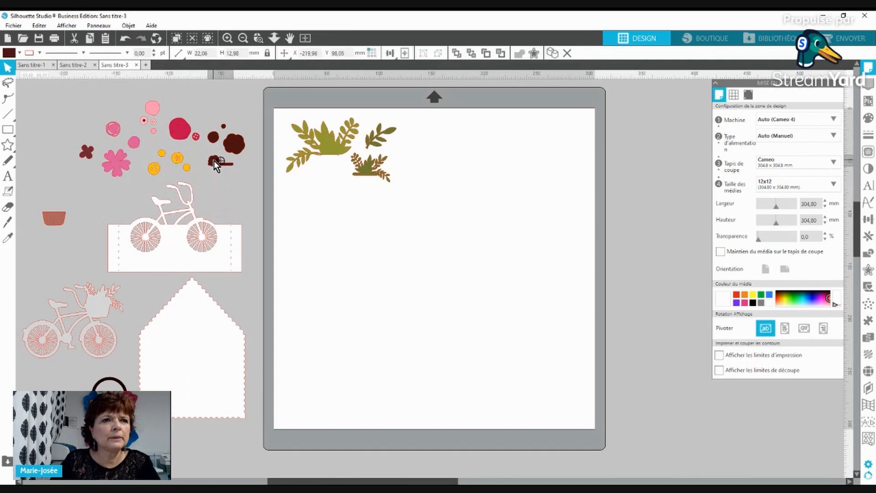
click(200, 257)
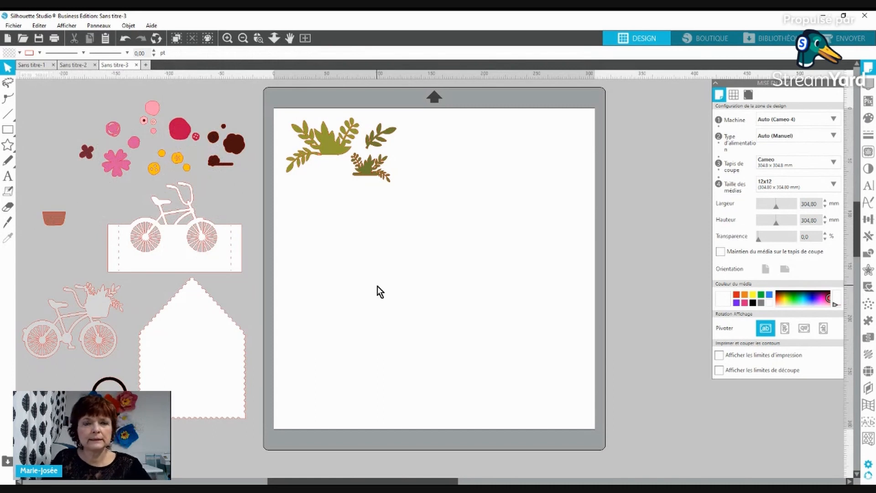
- Cut all the pieces outside the foliage mat and paste them at the same place in a new document
drag(251, 206, 213, 340)
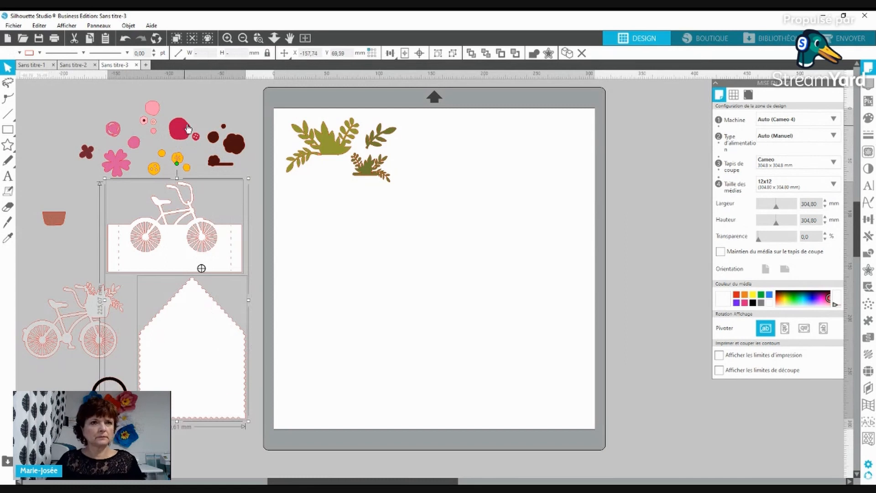
drag(253, 93, 19, 459)
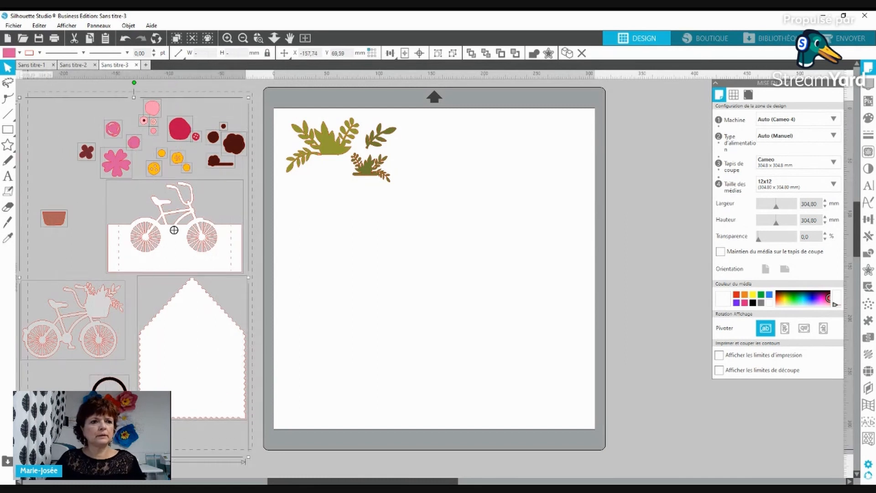
key(Delete)
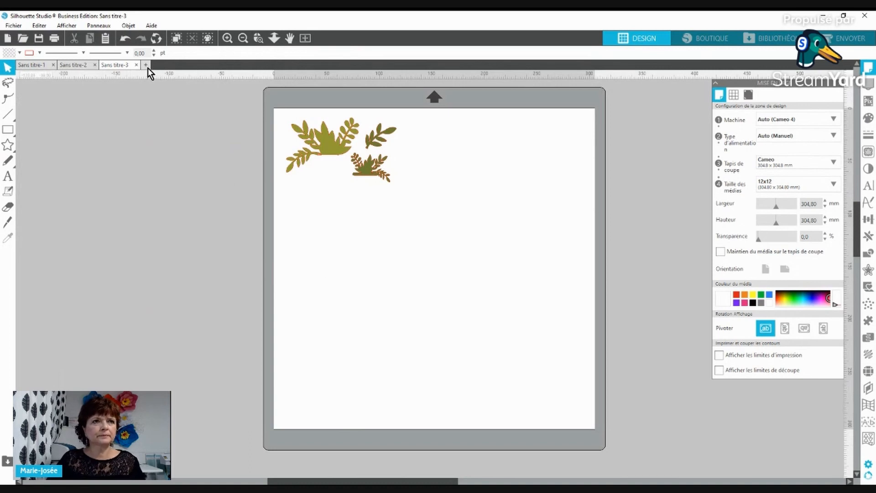
click(146, 67)
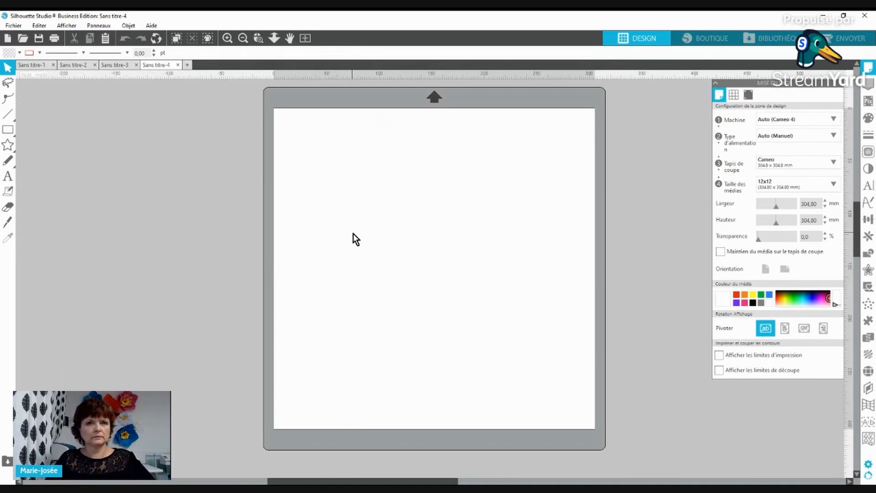
key(ctrl+v)
- Place the scalloped envelope panel and the strip with the bicycle cutout side by side on the mat
drag(211, 336, 359, 170)
drag(216, 249, 511, 177)
click(157, 329)
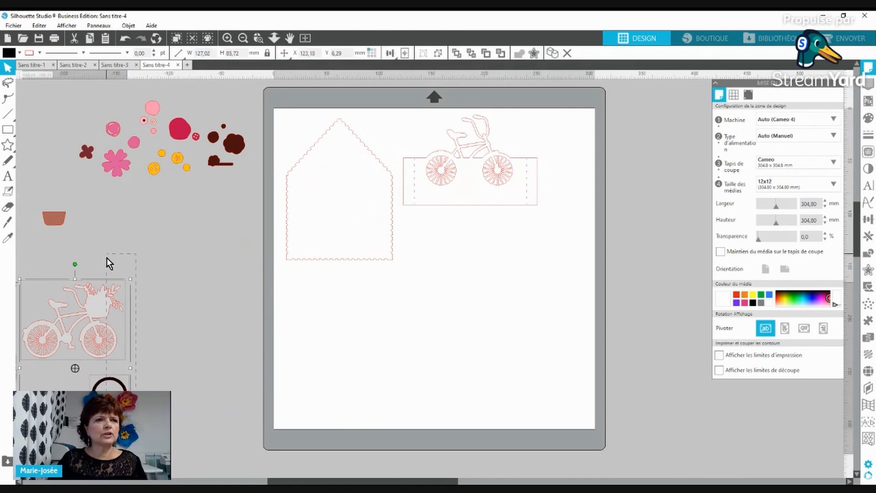
click(124, 156)
click(175, 264)
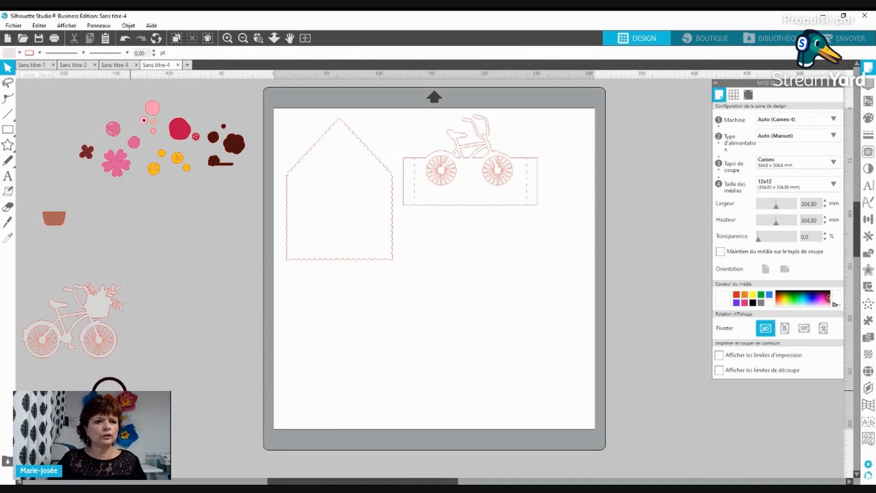
- Move the black tire rings and the light grey bicycle off the mat, close to the colored flower pieces
drag(134, 429, 237, 253)
drag(104, 318, 176, 213)
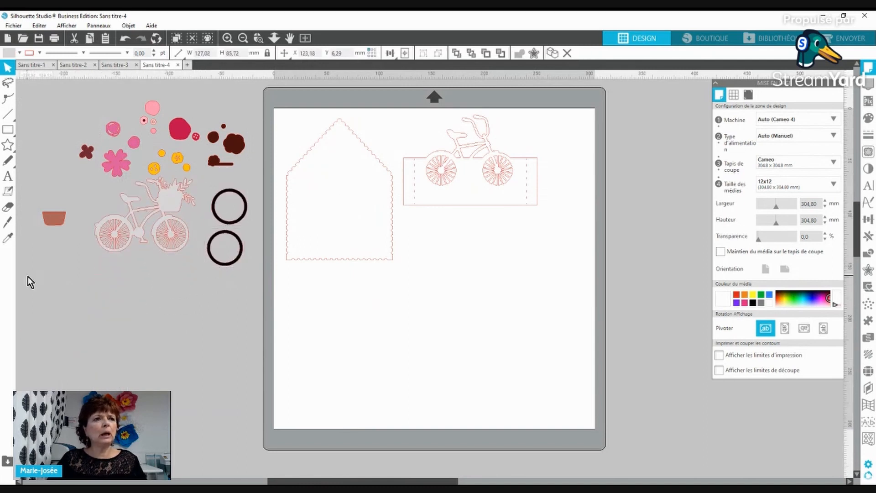
click(54, 289)
- Cut all the pieces outside the mat into a new document and place the two black tire rings on its mat
drag(19, 273, 251, 92)
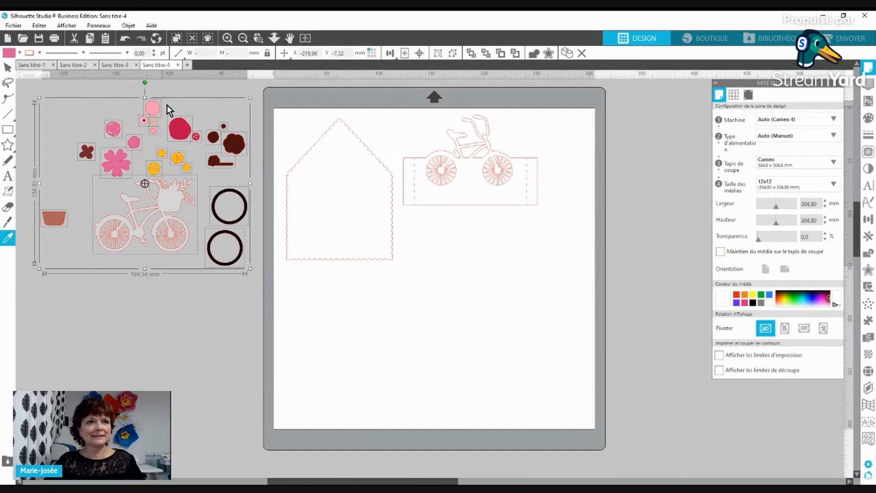
key(ctrl+x)
click(187, 65)
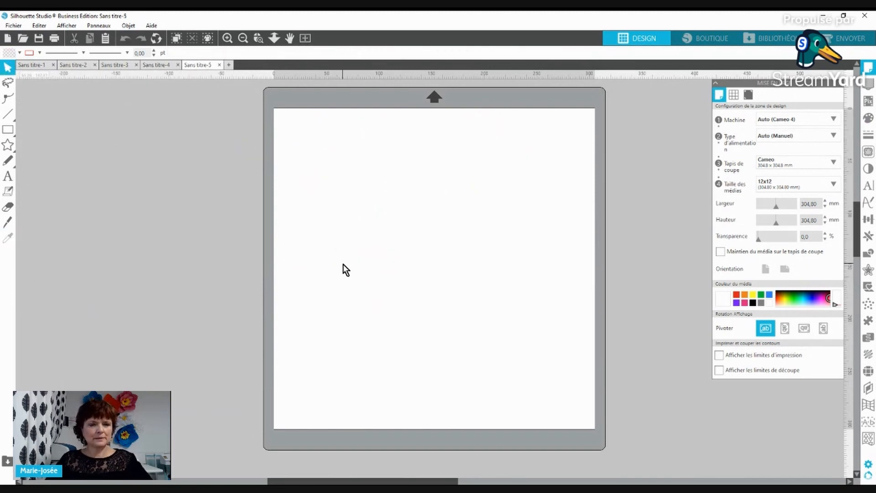
key(ctrl+v)
click(245, 236)
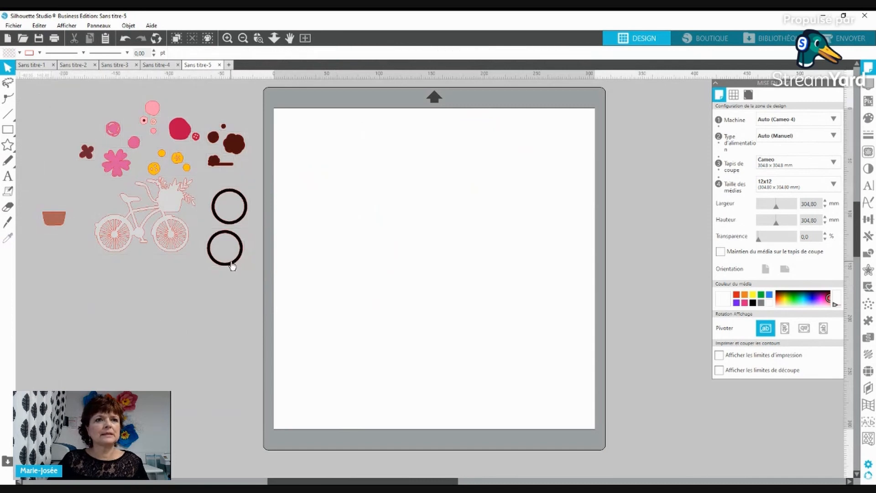
drag(232, 266, 304, 154)
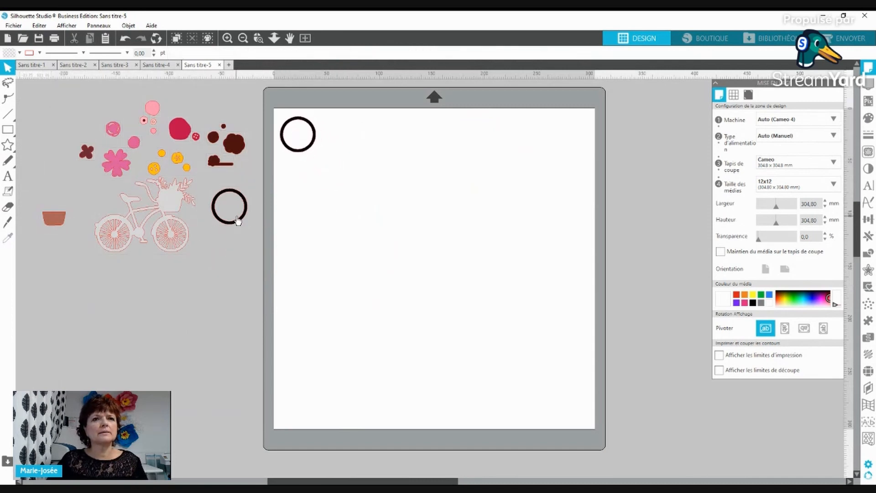
drag(237, 221, 346, 143)
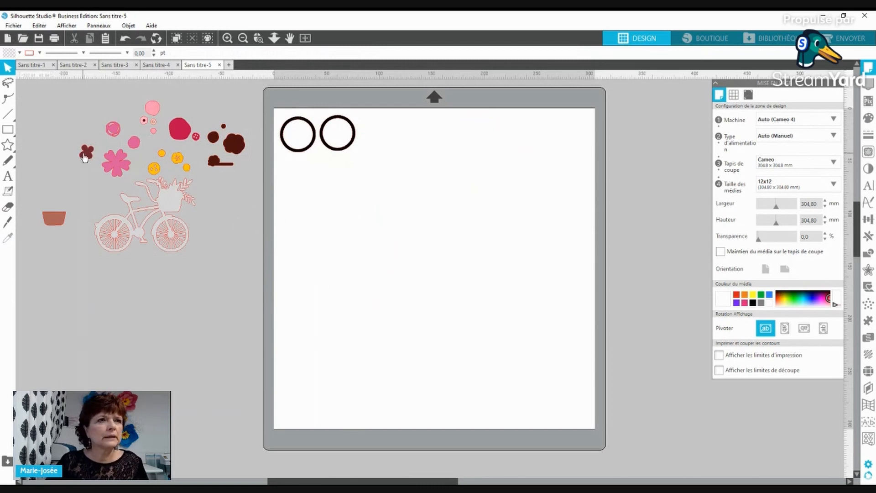
- Group the maroon flower with the terracotta basket, positioning the flower just above it
drag(84, 158, 229, 183)
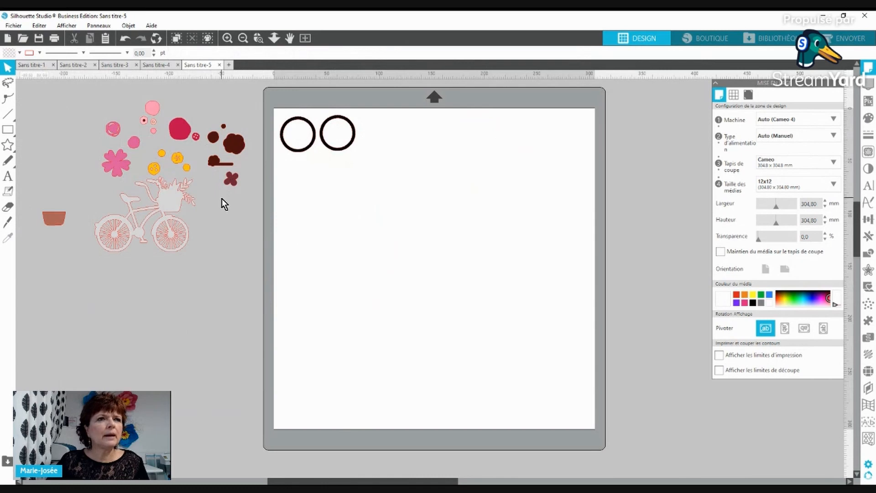
drag(53, 223, 71, 187)
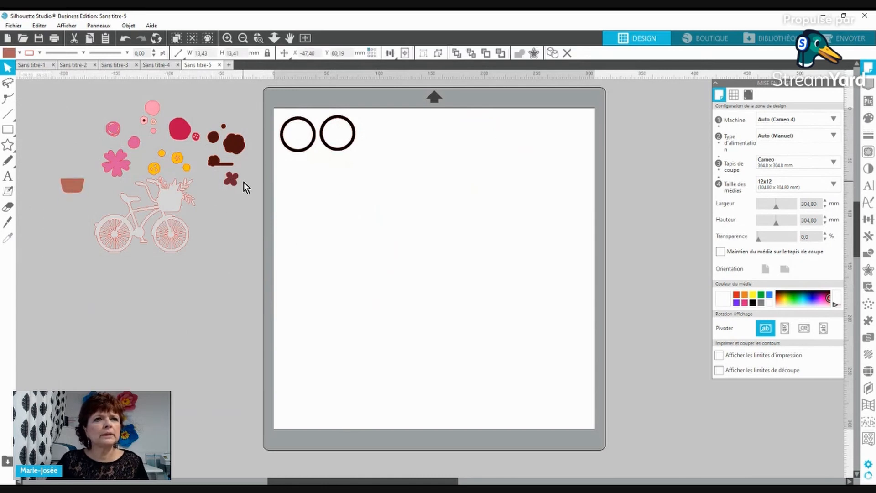
drag(234, 181, 72, 162)
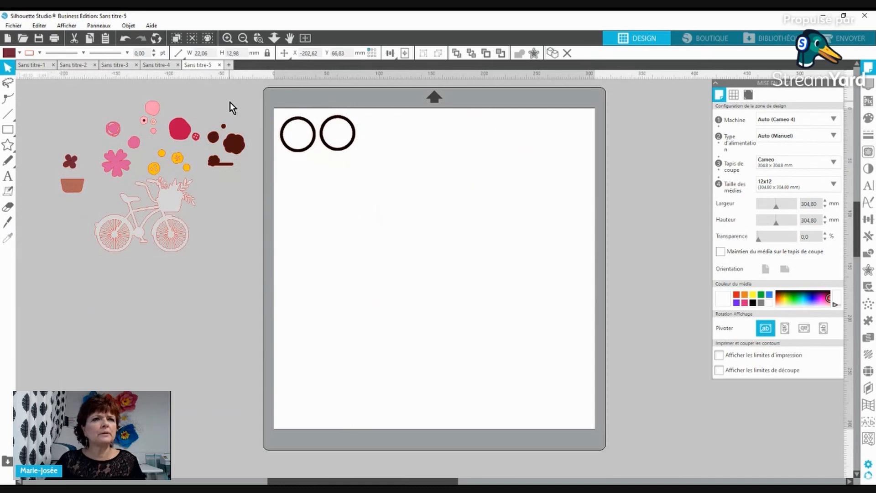
- Cut the remaining off-mat pieces into a new document and place the light grey bicycle on its mat
drag(248, 99, 38, 278)
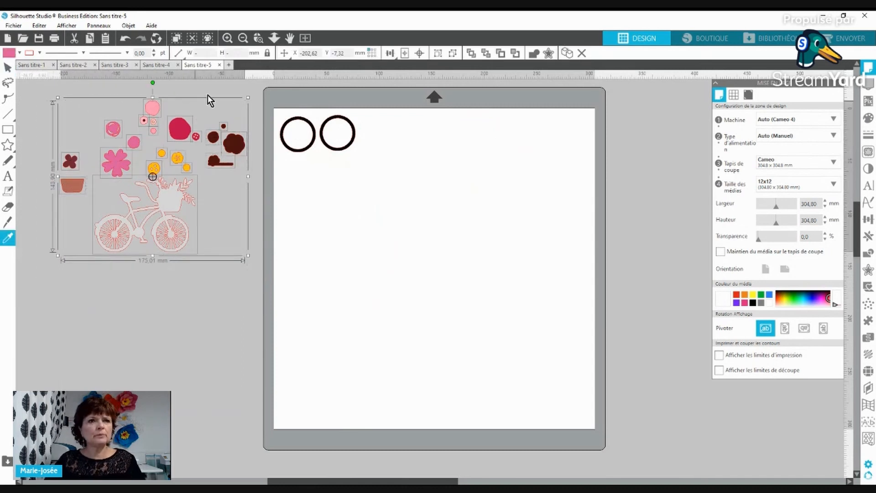
key(Delete)
click(228, 65)
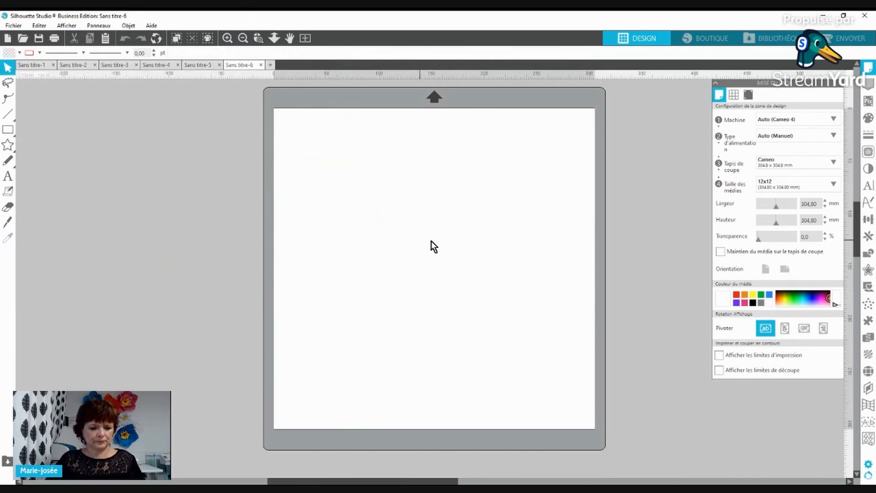
key(ctrl+v)
click(262, 229)
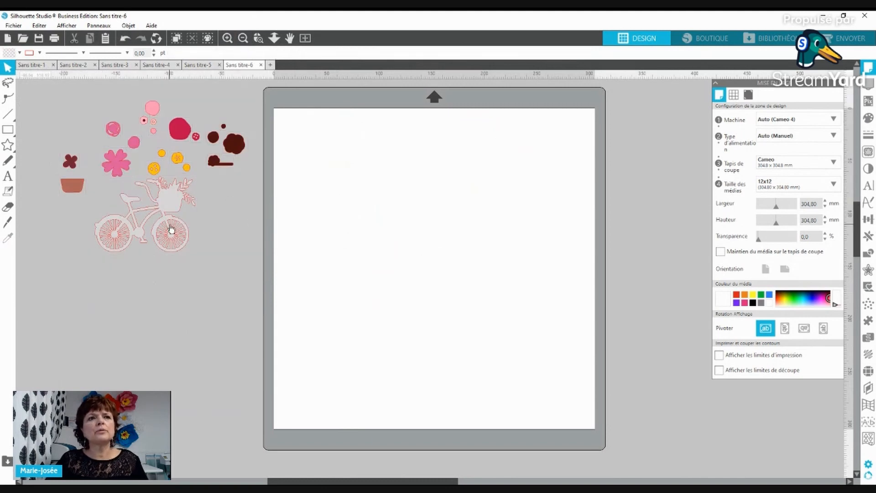
drag(170, 223, 355, 167)
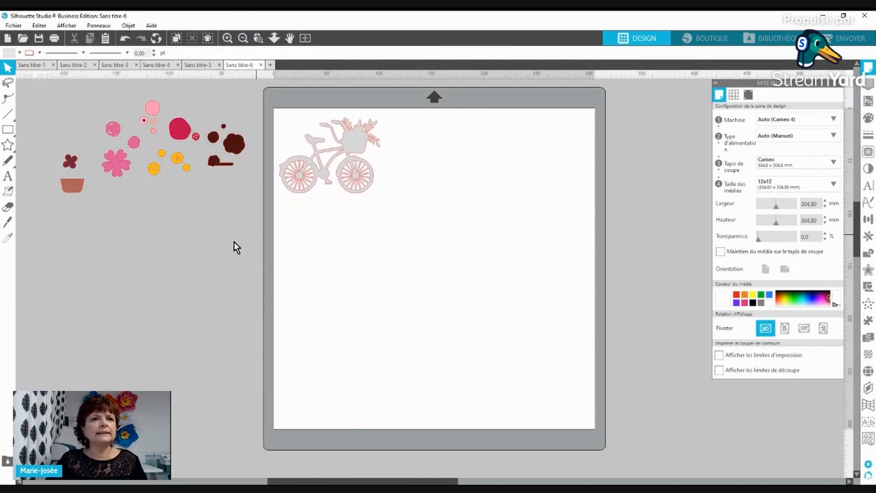
- Cut the remaining flower and basket pieces into a new document and move the dark brown pieces onto its mat
drag(56, 216, 253, 89)
key(ctrl+x)
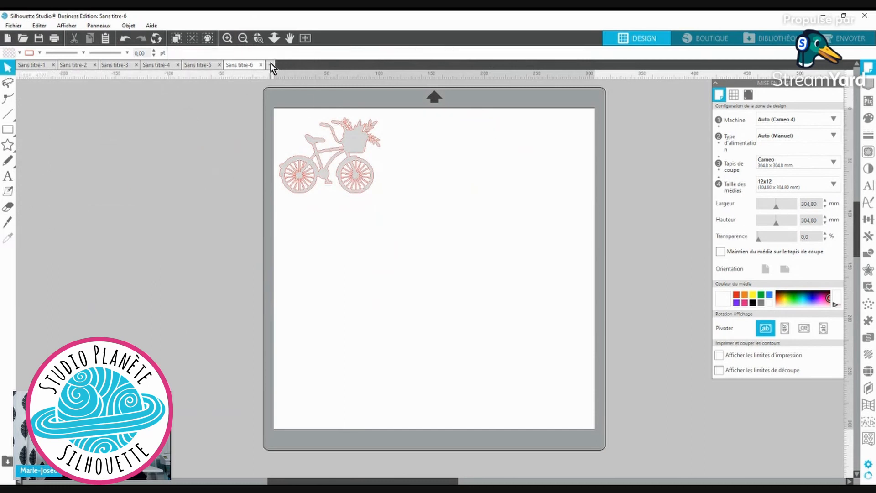
click(270, 64)
key(ctrl+v)
click(194, 241)
drag(208, 197, 252, 116)
drag(242, 147, 326, 146)
- Cut the pieces left outside the brown mat into a new document and move the yellow pieces onto its mat
drag(236, 217, 45, 150)
key(ctrl+x)
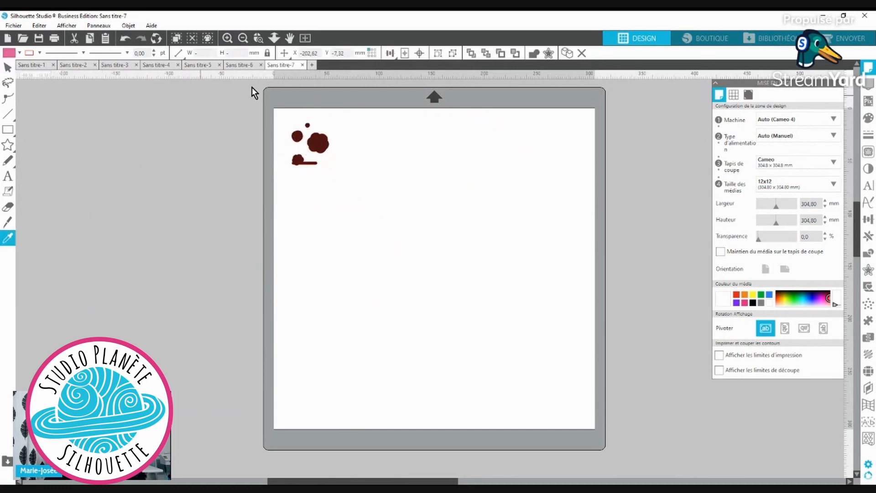
click(312, 65)
key(ctrl+v)
drag(154, 174, 300, 139)
click(285, 152)
click(153, 260)
- Cut the pieces left outside the yellow mat into a new document and move the red pieces onto its mat
drag(48, 216, 177, 147)
key(ctrl+x)
click(353, 64)
key(ctrl+v)
click(184, 200)
drag(181, 135, 295, 136)
click(260, 132)
- Reorder the tire ring document ahead of the envelope panel's and cut the pieces outside the red mat into a new document
mouse_move(165, 66)
mouse_down()
mouse_move(134, 184)
mouse_move(200, 173)
mouse_up()
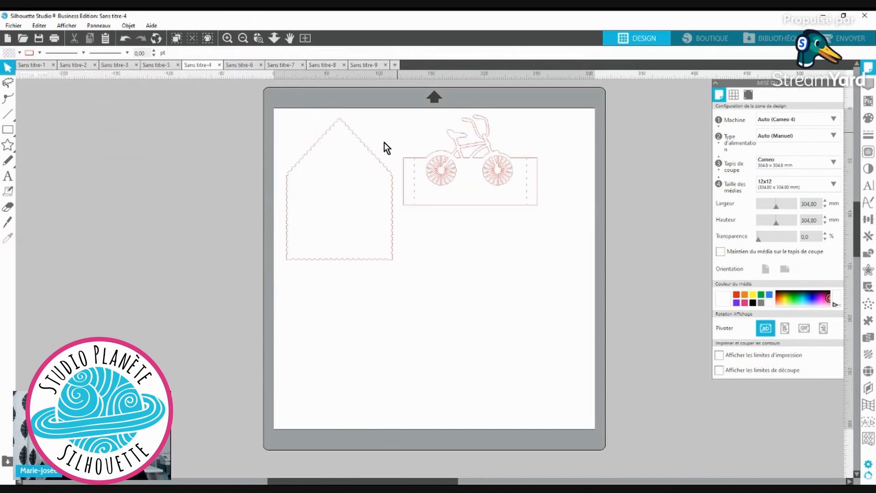
click(364, 65)
drag(177, 103, 55, 193)
key(ctrl+x)
click(394, 64)
key(ctrl+v)
click(319, 202)
- Separate the dark brown dots from the small light pink piece and move the two layers apart
click(144, 122)
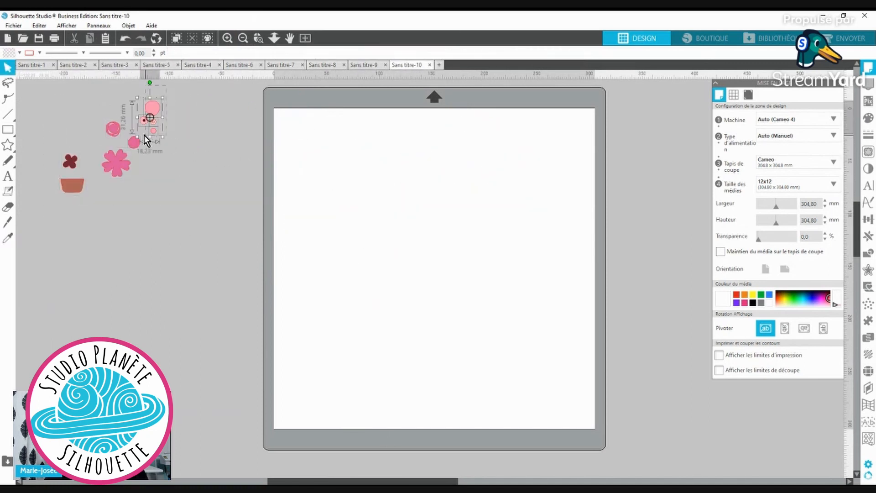
click(144, 136)
click(144, 123)
drag(143, 124, 123, 140)
click(121, 145)
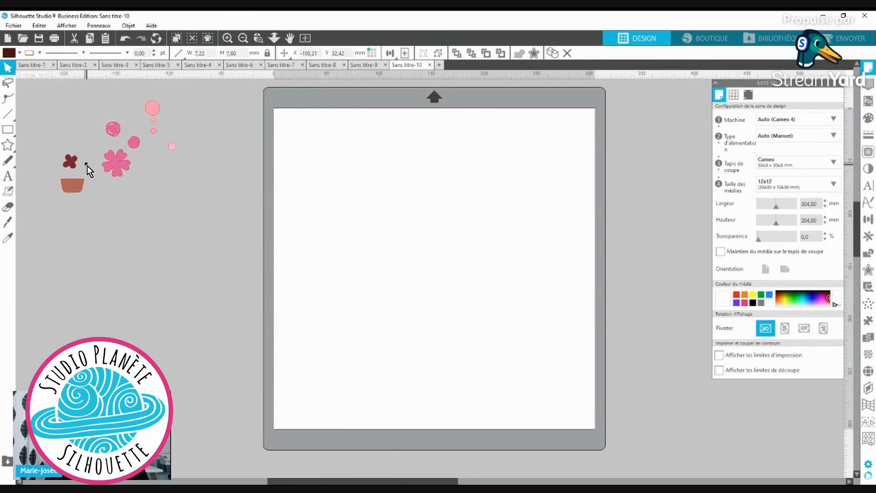
- Transfer the dark dots to the tire ring document and place them inside the first black ring
click(325, 65)
click(200, 66)
click(158, 65)
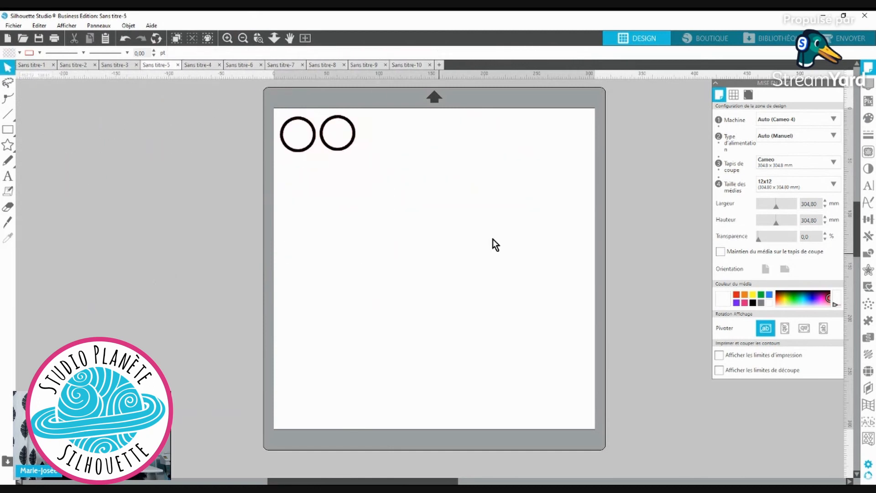
click(87, 164)
drag(86, 165, 291, 138)
click(350, 206)
drag(295, 132, 290, 132)
click(263, 151)
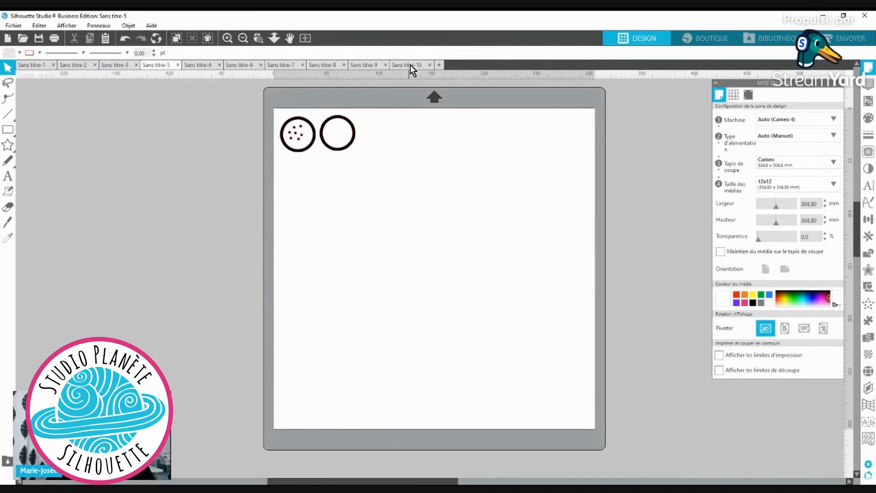
- Move the bright pink pieces onto their mat and transfer the light pink pieces to the mat of a new document
click(406, 64)
drag(136, 142, 313, 147)
drag(284, 112, 298, 149)
key(ctrl+x)
drag(137, 112, 299, 132)
click(438, 65)
key(ctrl+f)
click(338, 183)
- Cut the maroon flower and terracotta basket into a new document and place them side by side on its mat
click(407, 64)
click(8, 238)
drag(51, 145, 290, 151)
key(ctrl+x)
click(484, 65)
key(ctrl+f)
click(333, 157)
drag(299, 152, 323, 127)
- Flip the light blue trapezoid into the notch of the large blue panel and line up the two strips beside it
click(41, 65)
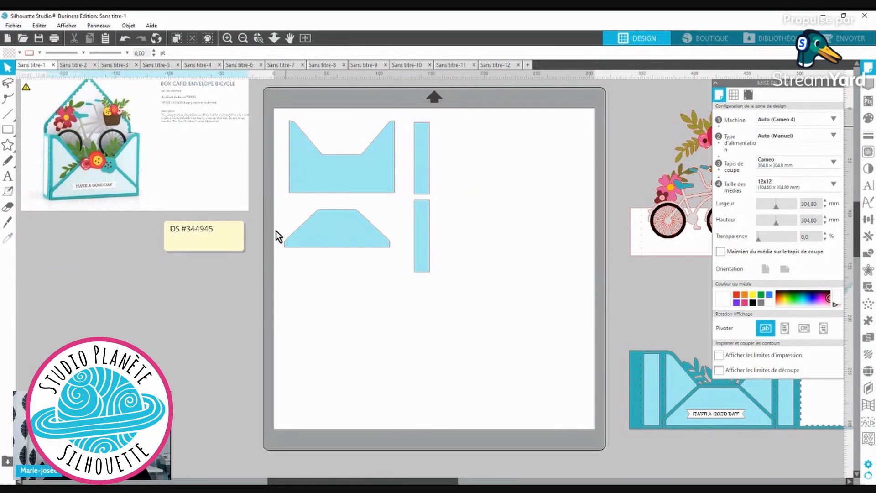
drag(425, 243, 447, 165)
drag(338, 231, 357, 151)
right_click(396, 243)
click(415, 251)
drag(414, 181, 397, 174)
drag(446, 181, 428, 177)
click(505, 128)
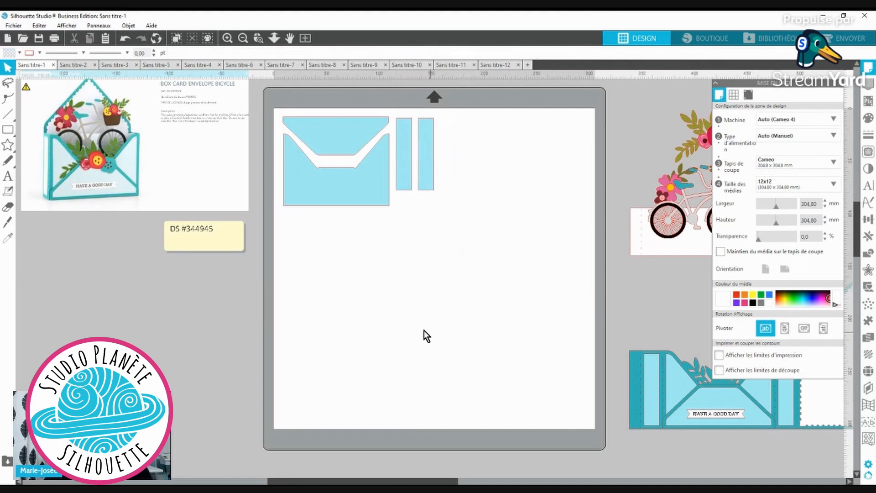
- Pack the three foliage pieces more tightly in the upper corner of their mat
click(74, 65)
scroll(486, 183, up, 2)
click(115, 67)
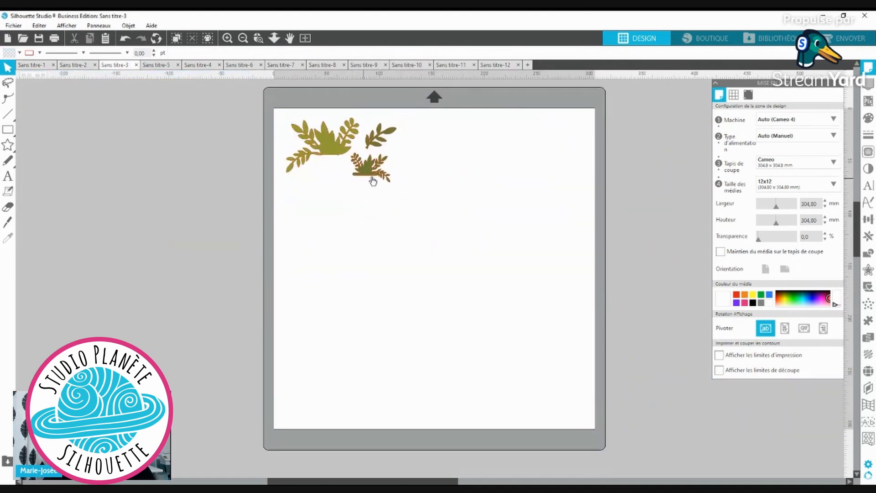
drag(370, 177, 420, 142)
drag(337, 140, 316, 125)
drag(329, 155, 327, 160)
click(318, 123)
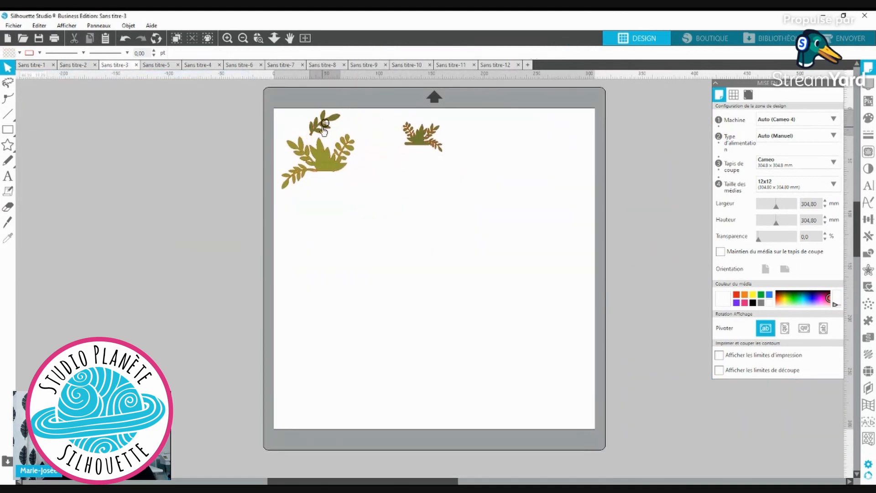
drag(420, 138, 378, 132)
click(258, 137)
- Rotate the bicycle cutout strip a quarter turn and place it upright beside the scalloped envelope panel
click(157, 65)
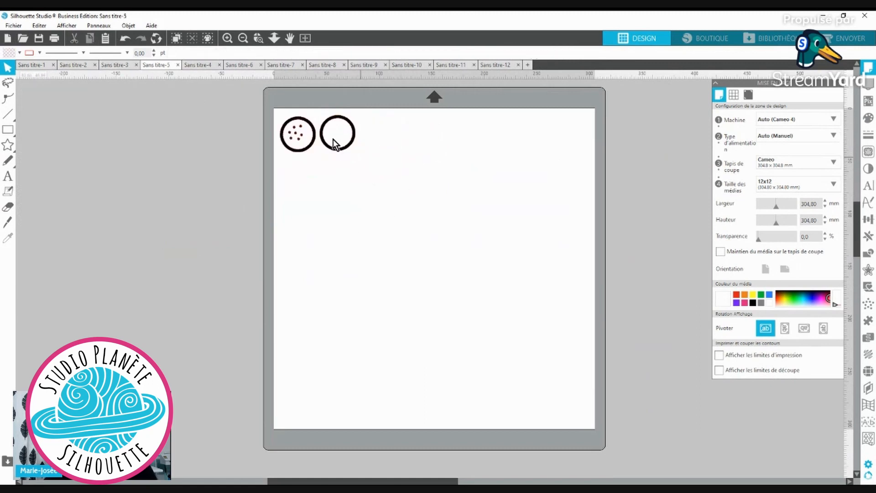
click(197, 65)
click(453, 191)
drag(470, 97, 407, 160)
drag(491, 166, 470, 185)
- Turn the scalloped envelope panel and adjust the bicycle strip's position next to it
click(350, 215)
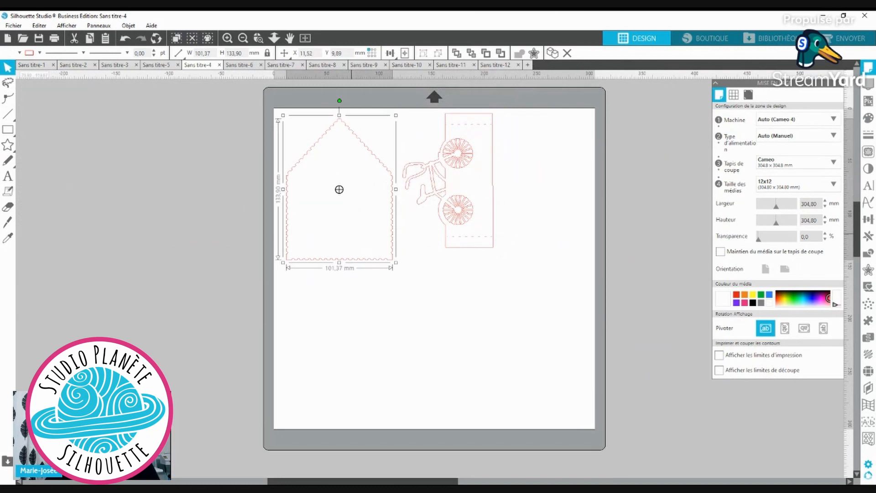
drag(340, 100, 355, 215)
drag(472, 200, 468, 204)
click(257, 124)
- Move the dark brown pieces closer to the upper corner of their mat
click(241, 66)
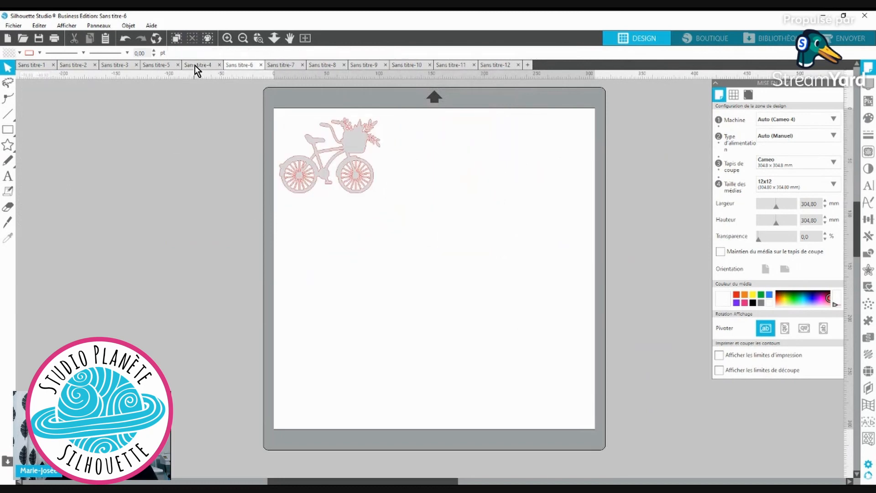
click(198, 66)
click(238, 66)
click(281, 65)
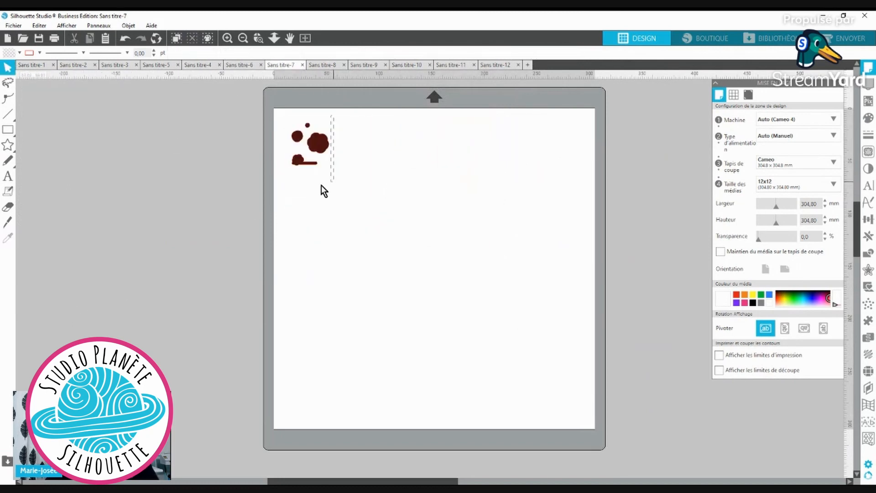
click(320, 143)
drag(326, 144, 311, 119)
- Arrange the small red buttons close to the large red flower piece on their mat
click(323, 65)
click(364, 65)
click(318, 129)
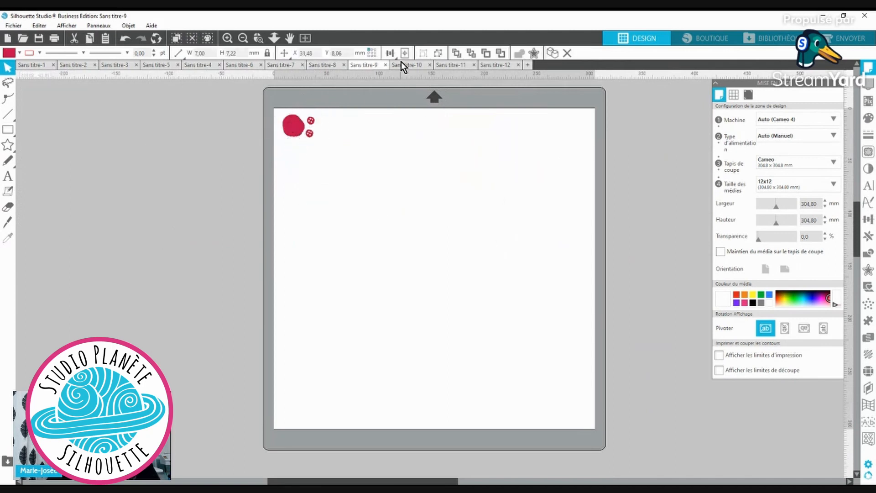
- Rearrange the bright pink flower pieces into a compact group on their mat
click(402, 64)
mouse_move(300, 149)
mouse_down()
mouse_move(338, 131)
mouse_move(292, 157)
mouse_move(298, 156)
mouse_up()
drag(290, 125, 329, 149)
drag(293, 150, 318, 121)
click(395, 179)
- Gather the light pink pieces into a tight row along the upper edge of their mat
click(451, 65)
click(289, 136)
shift+click(290, 145)
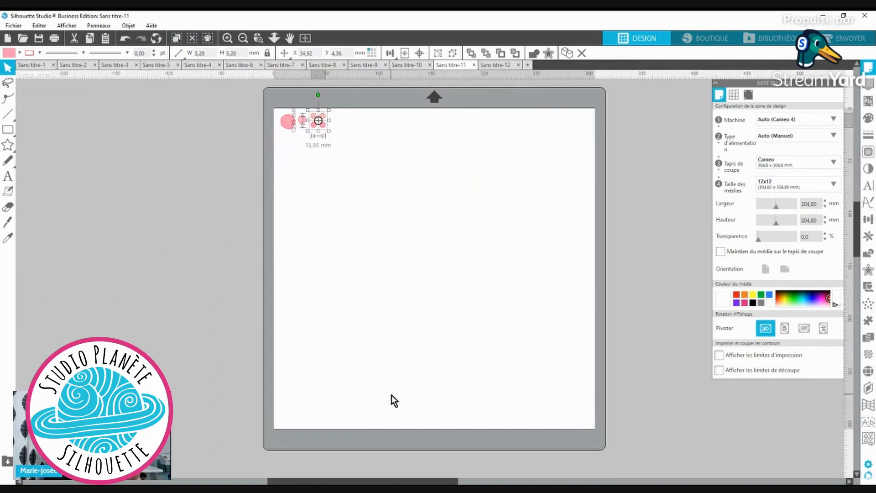
- Paste the HAVE A GOOD DAY label into a new document and place it in the upper corner of the mat
click(496, 65)
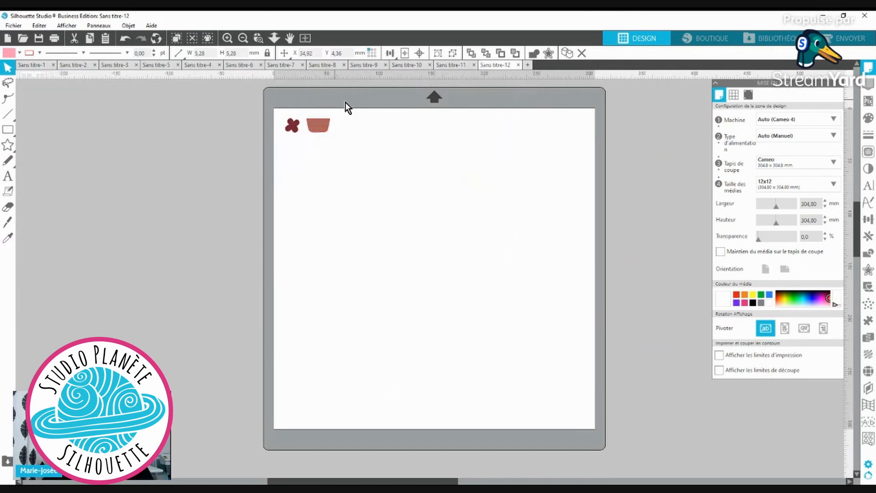
click(528, 65)
key(ctrl+v)
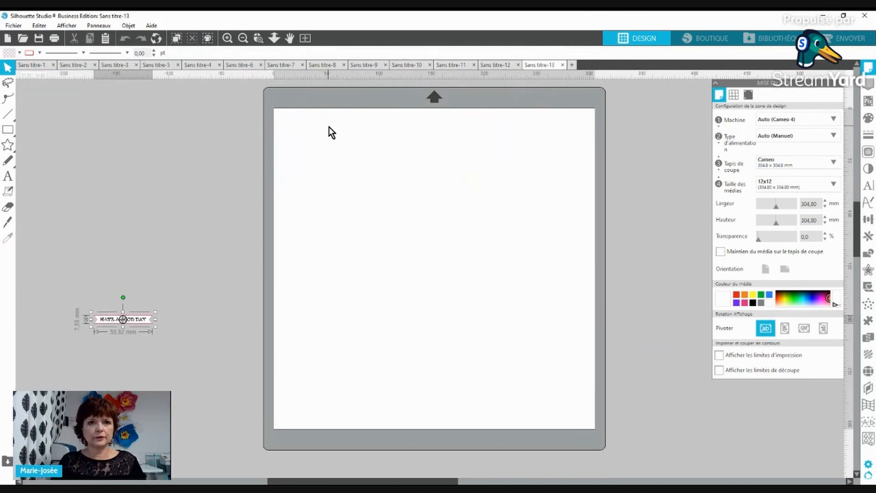
drag(143, 325, 332, 125)
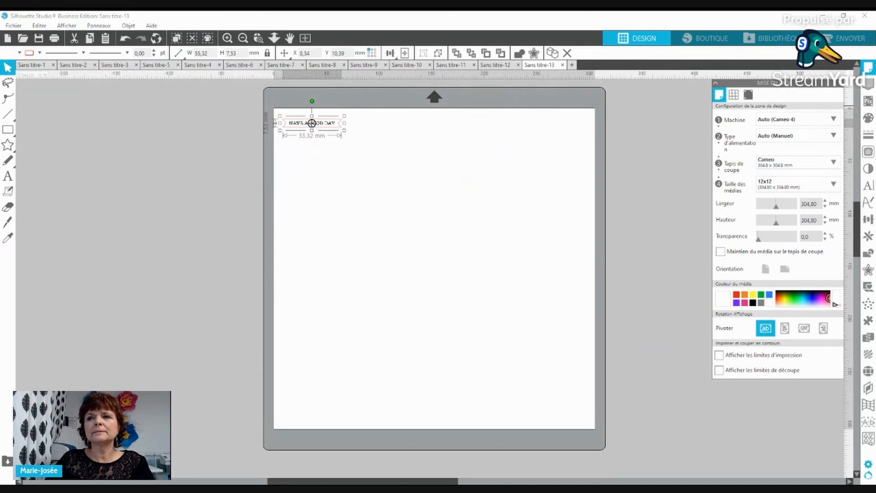
- Set the media size to A4 with registration marks on, and move the HAVE A GOOD DAY label inside the usable area
click(778, 219)
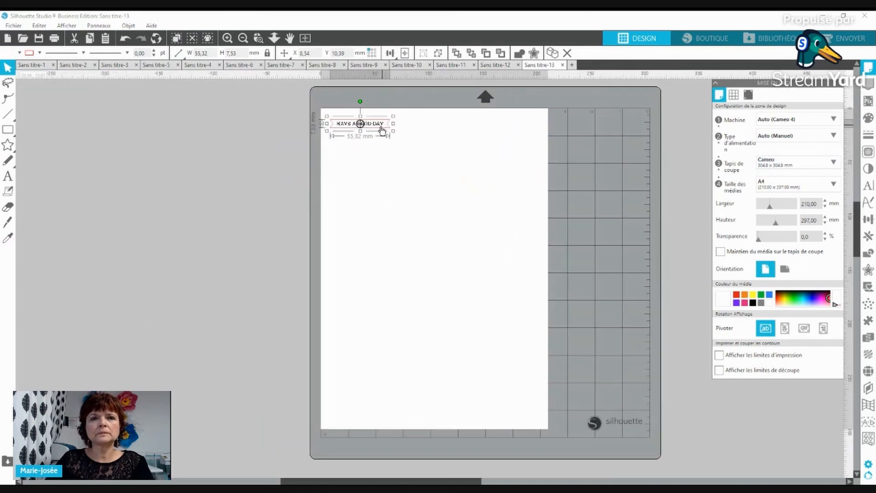
drag(382, 129, 381, 125)
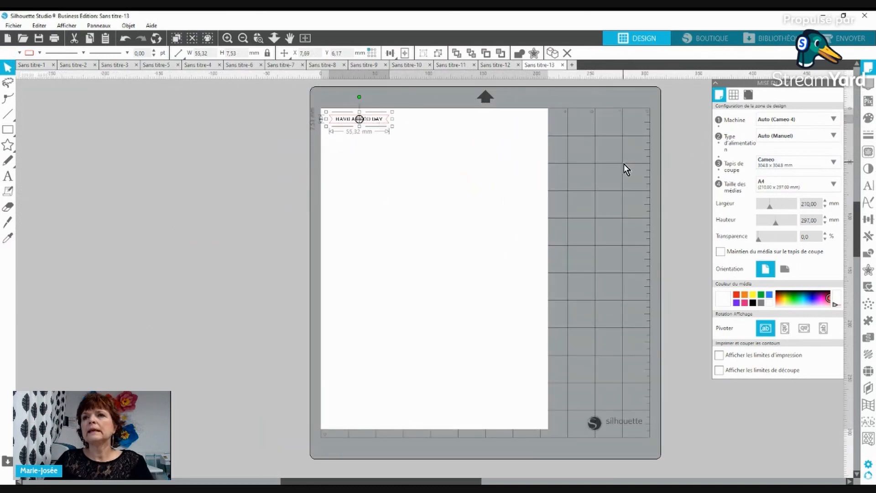
click(747, 96)
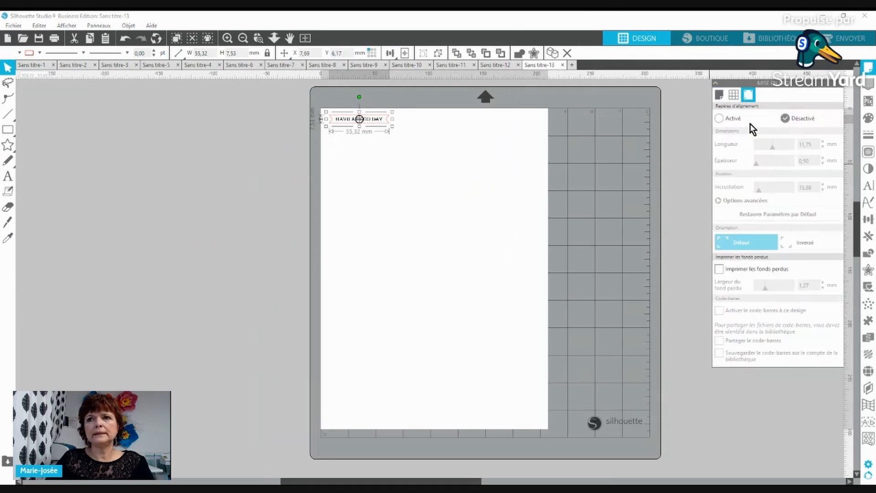
click(729, 119)
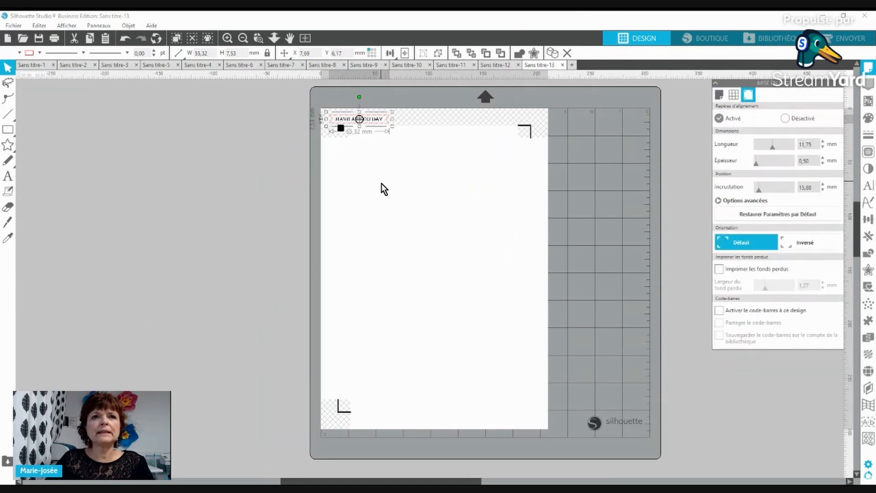
drag(371, 120, 399, 141)
- Separate the banner outline from its HAVE A GOOD DAY text, delete the text and move the empty banner back up
key(z)
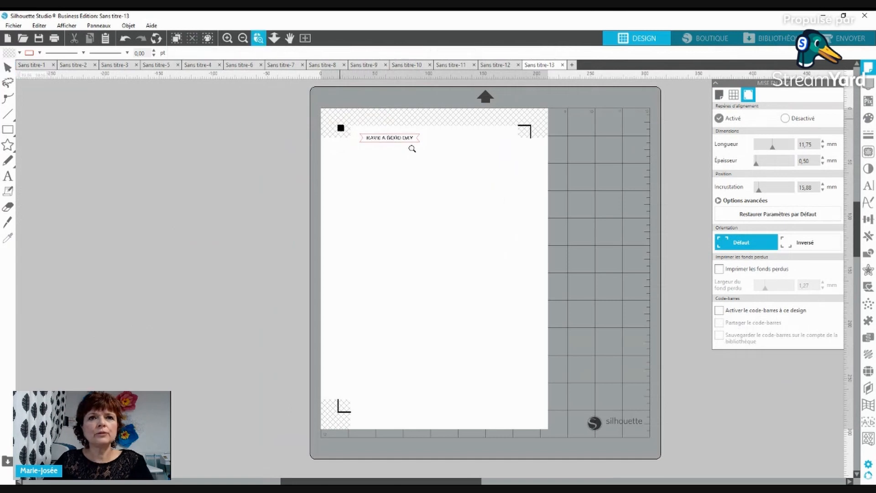
click(417, 150)
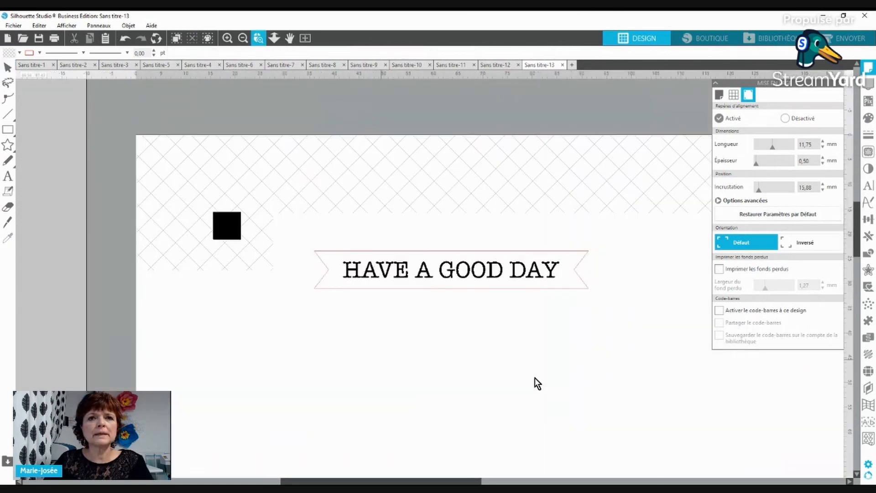
click(402, 281)
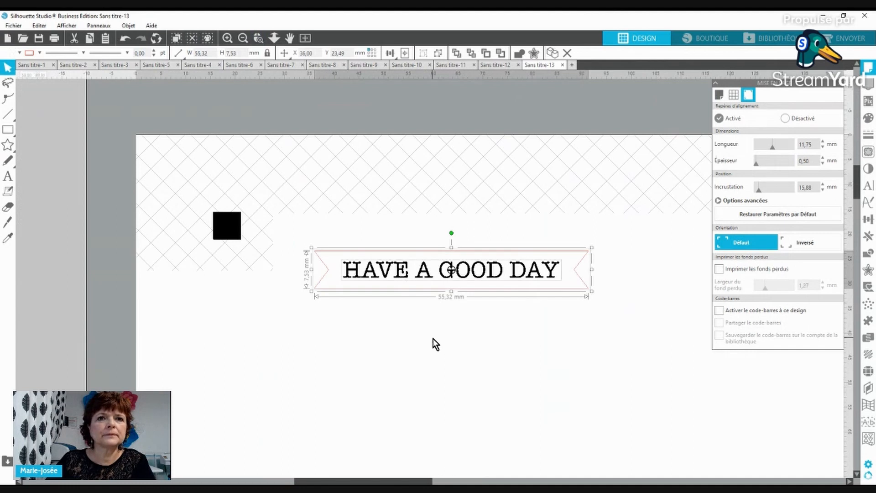
drag(403, 280, 454, 401)
click(410, 267)
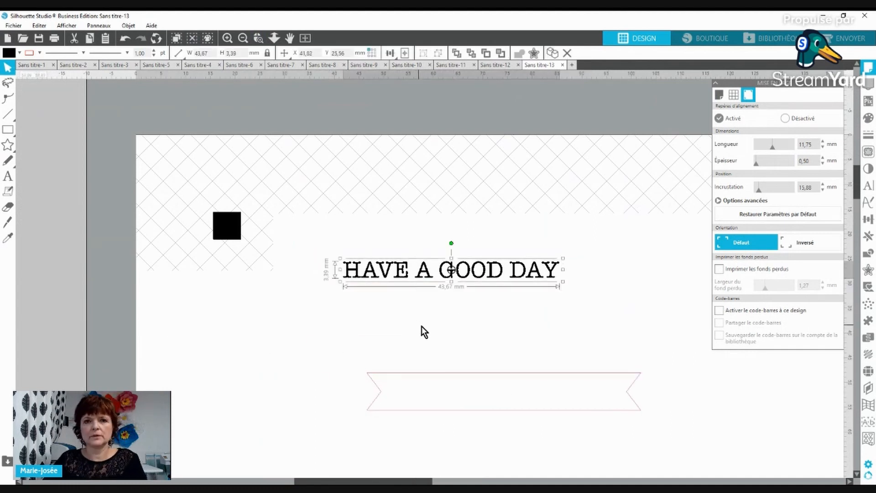
key(Delete)
drag(524, 414, 454, 283)
click(449, 299)
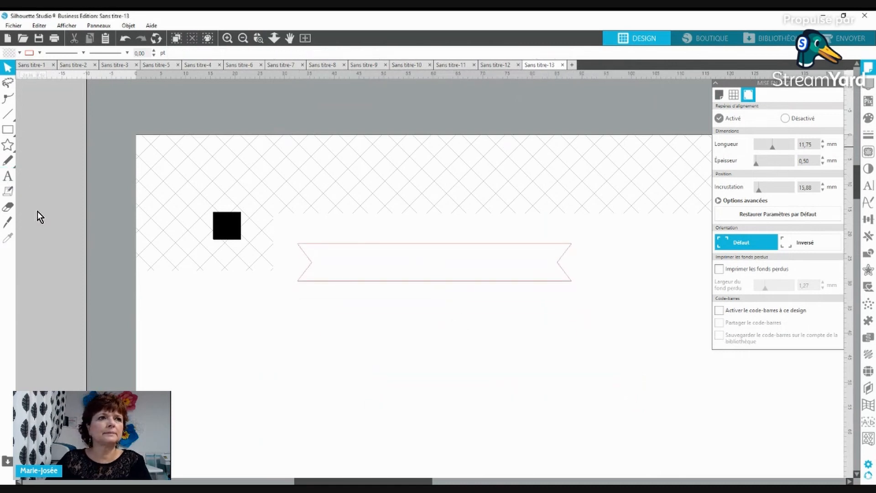
- Add the text "Joyeux anniversaire" in the Candy font and place it just below the empty banner
click(8, 178)
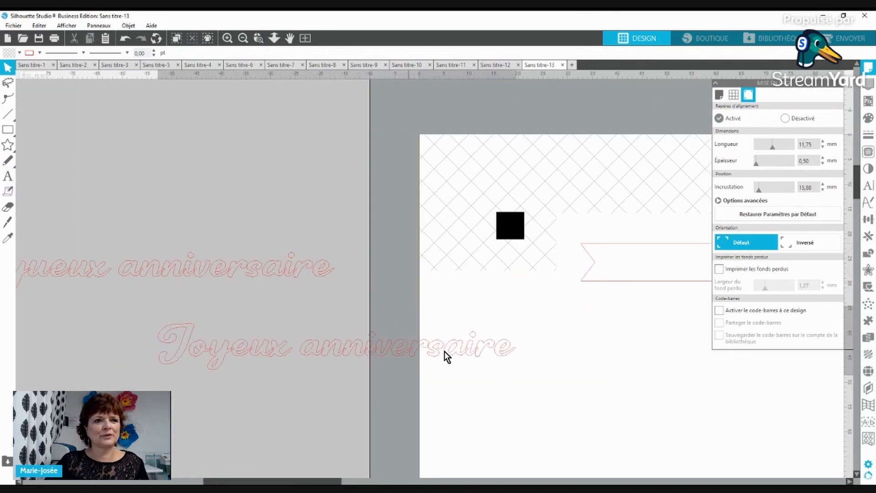
drag(444, 355, 771, 362)
click(669, 466)
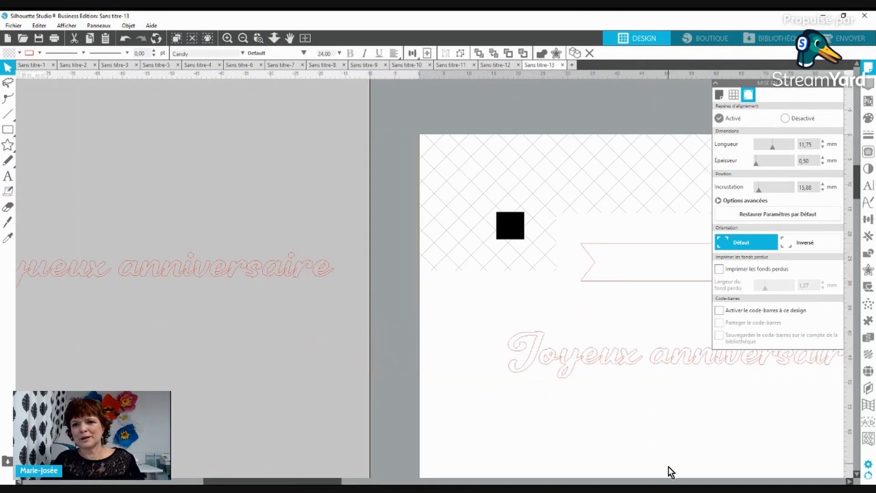
click(667, 481)
drag(214, 368, 251, 348)
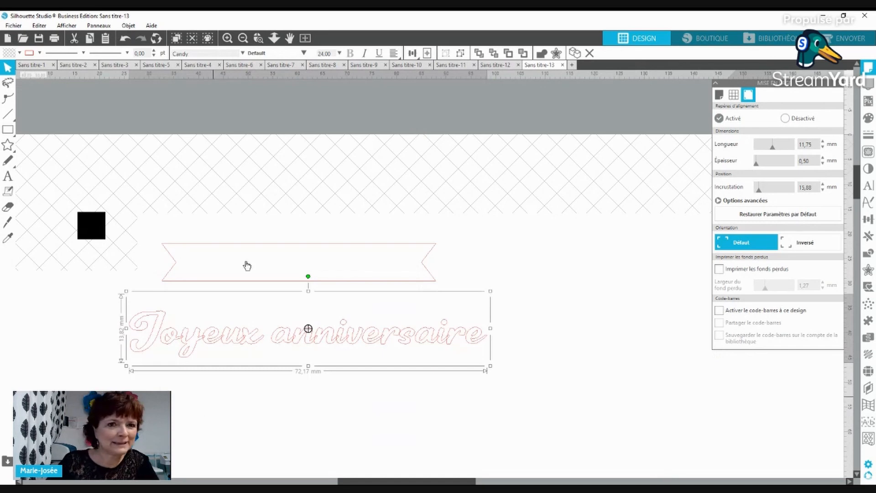
- Convert the Joyeux anniversaire text into outlines, fill the letters with pink and group them
click(247, 265)
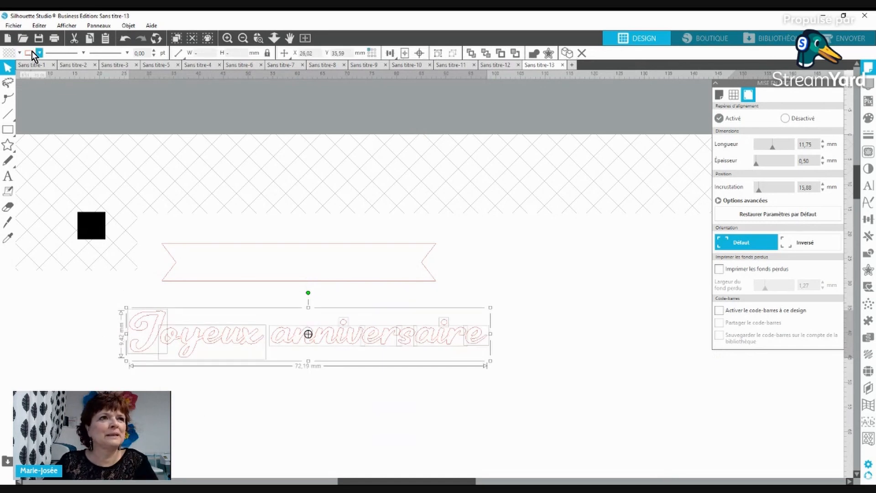
click(20, 53)
click(80, 128)
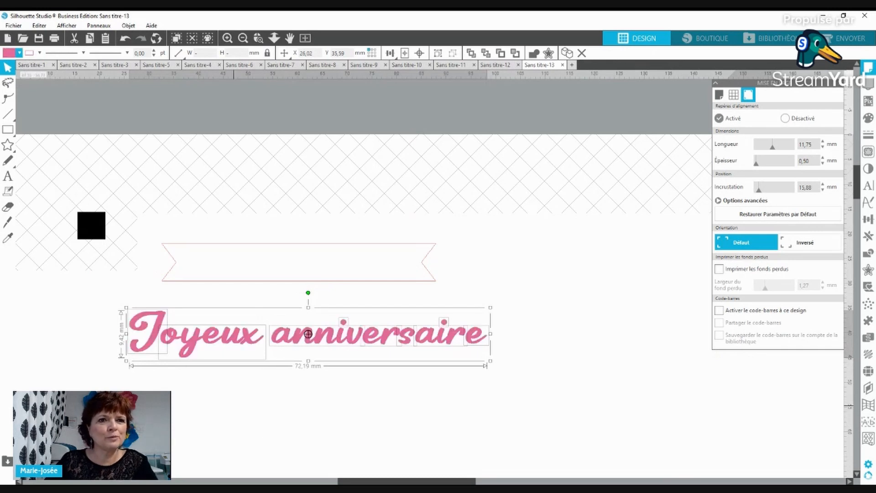
key(ctrl+g)
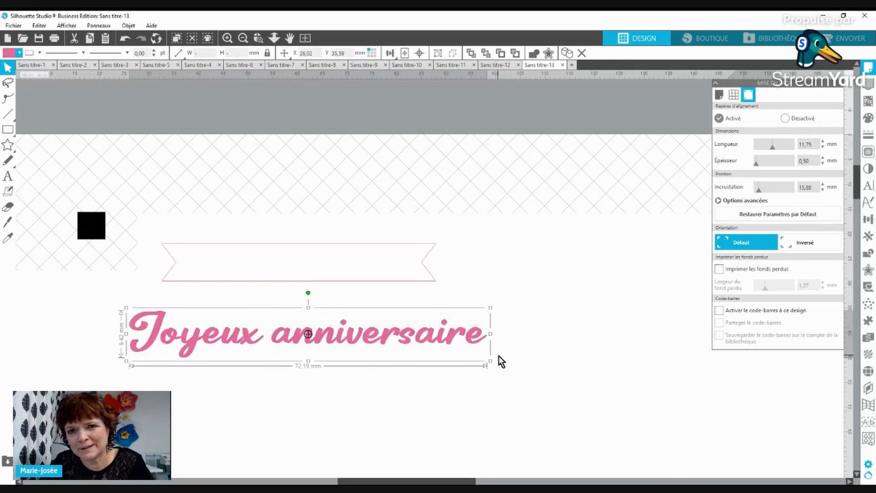
- Scale the pink lettering to fit inside the banner, center it on the banner and group the two together
drag(491, 361, 415, 285)
click(295, 283)
drag(295, 283, 302, 245)
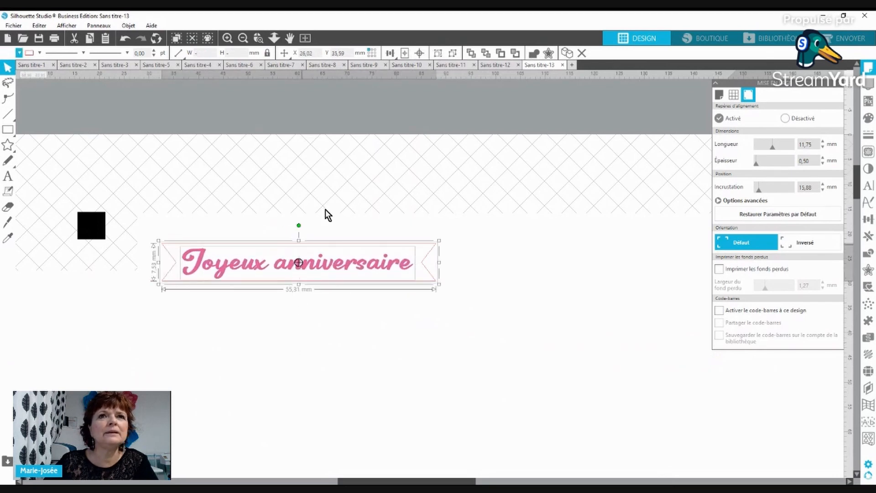
click(420, 55)
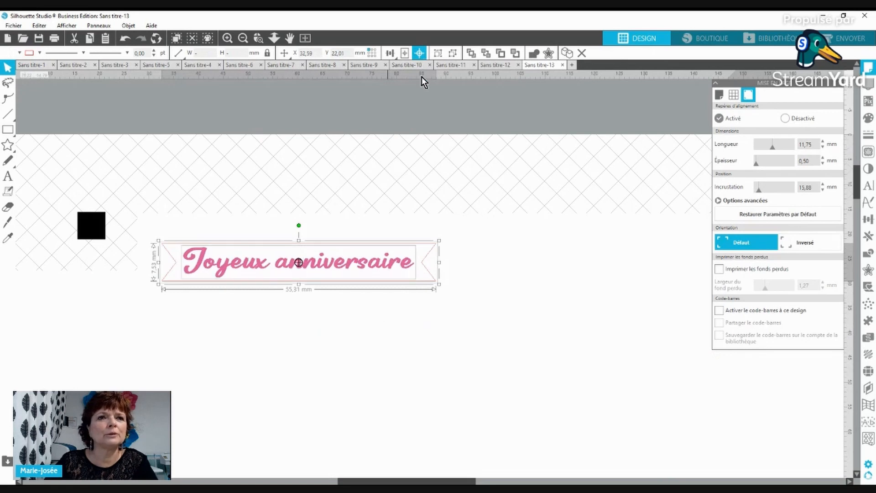
click(350, 357)
drag(307, 315, 305, 239)
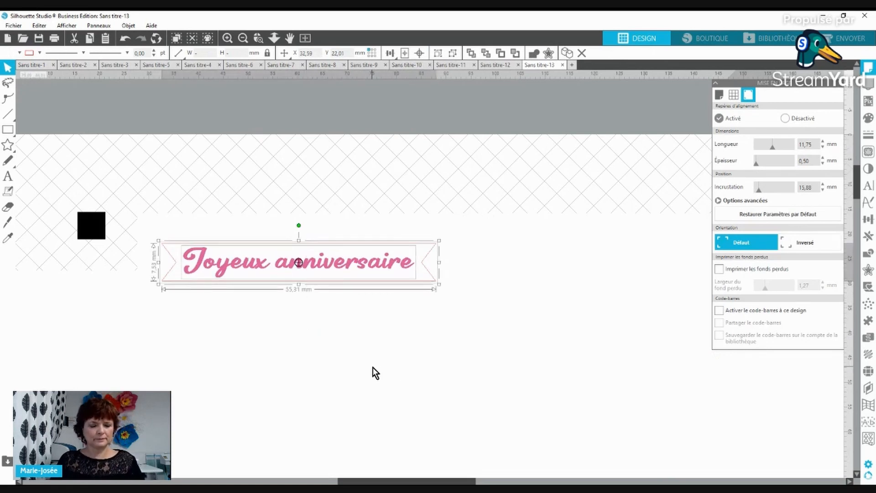
key(ctrl+g)
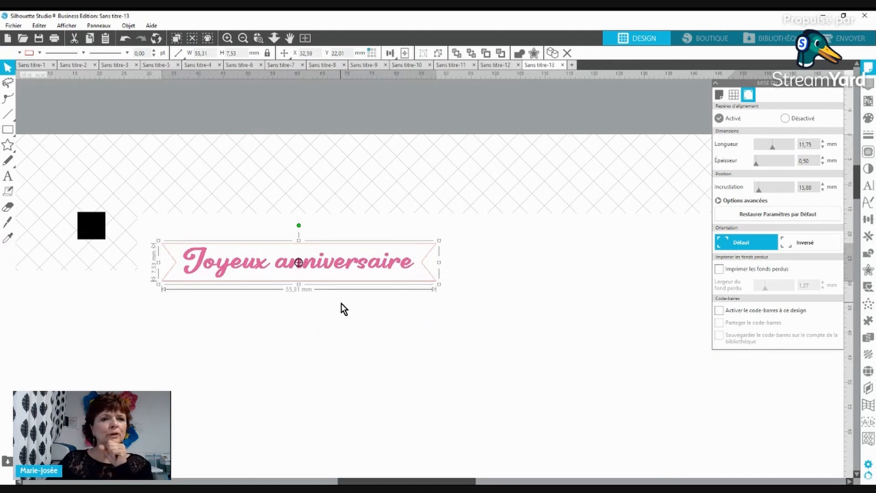
- Duplicate the Joyeux anniversaire label and place the copy slightly below the original
click(303, 307)
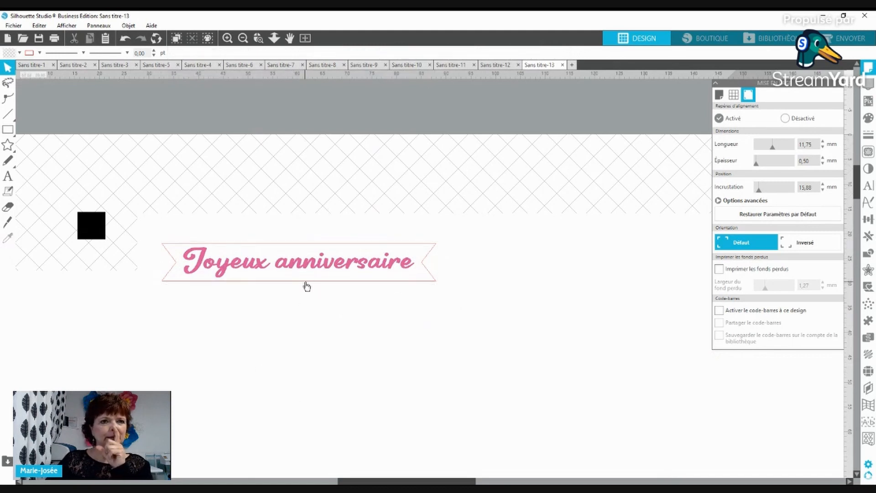
click(306, 283)
key(ctrl+d)
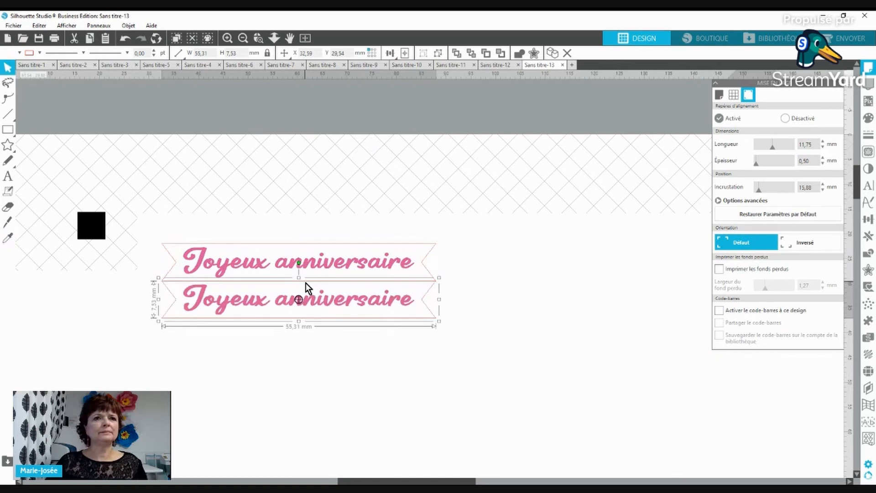
drag(302, 303, 297, 314)
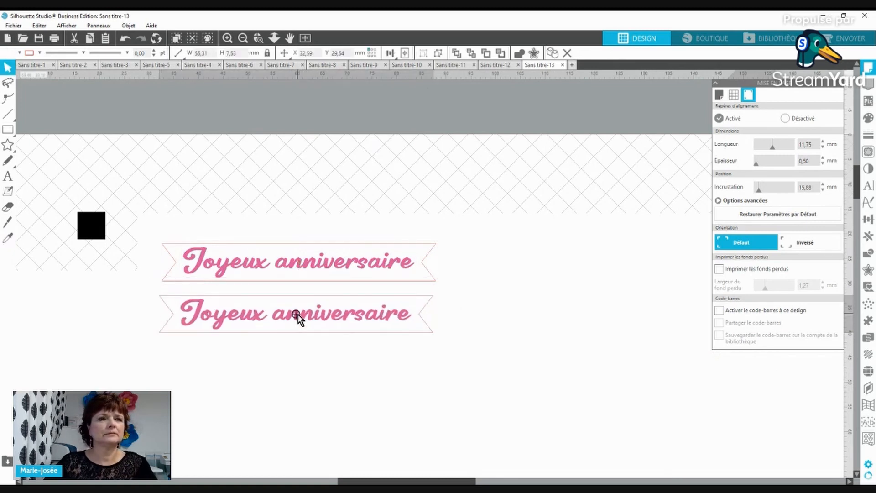
click(275, 366)
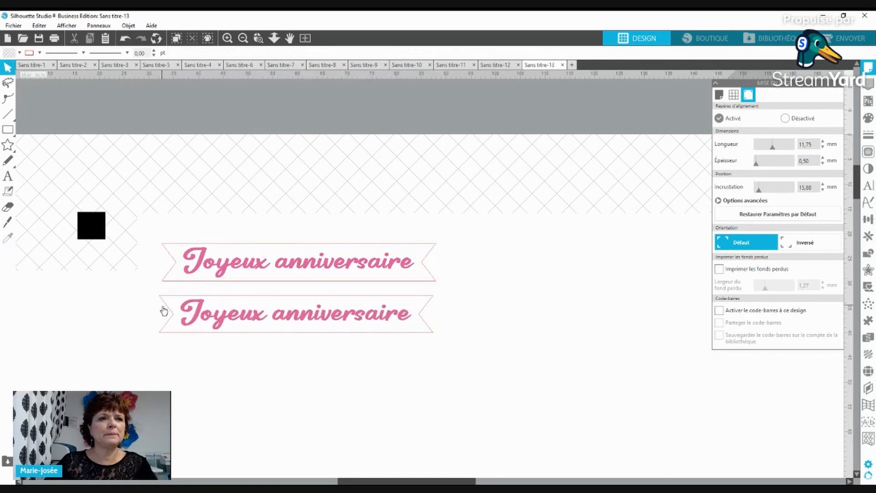
- Delete the lettering from the lower label and duplicate its empty banner below it with a small gap
click(250, 321)
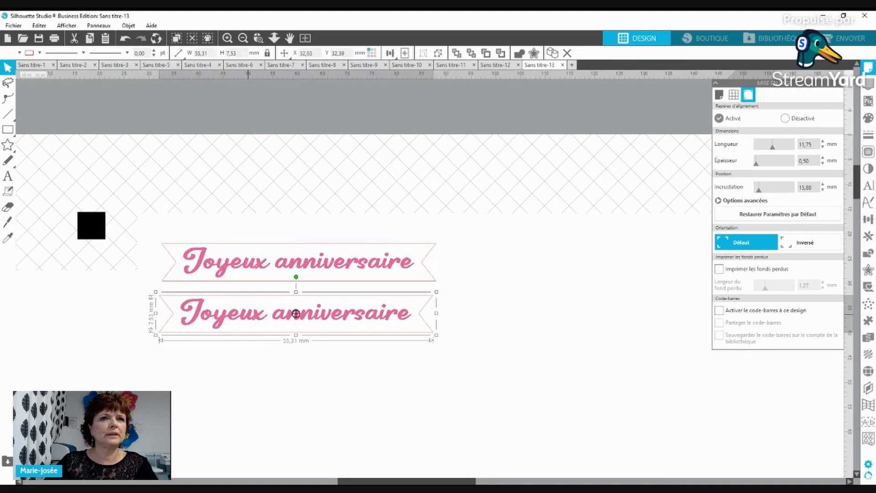
click(276, 376)
click(285, 322)
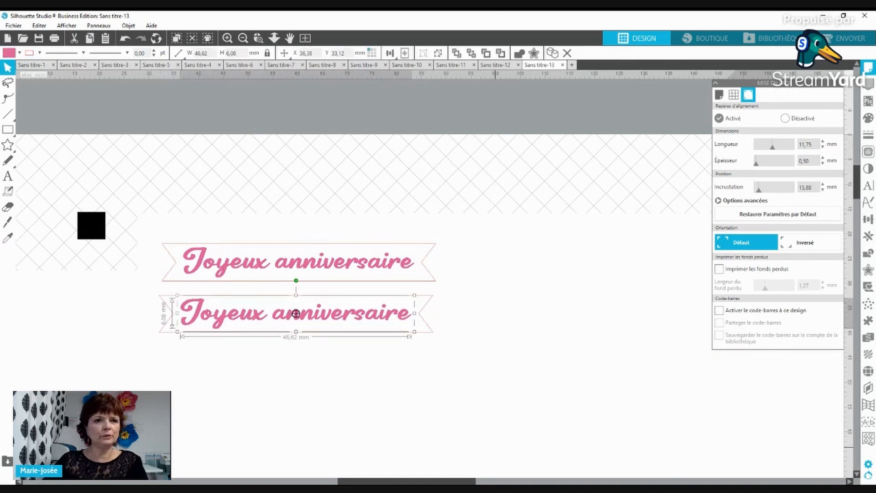
key(Delete)
drag(247, 387, 248, 323)
key(ctrl+Down)
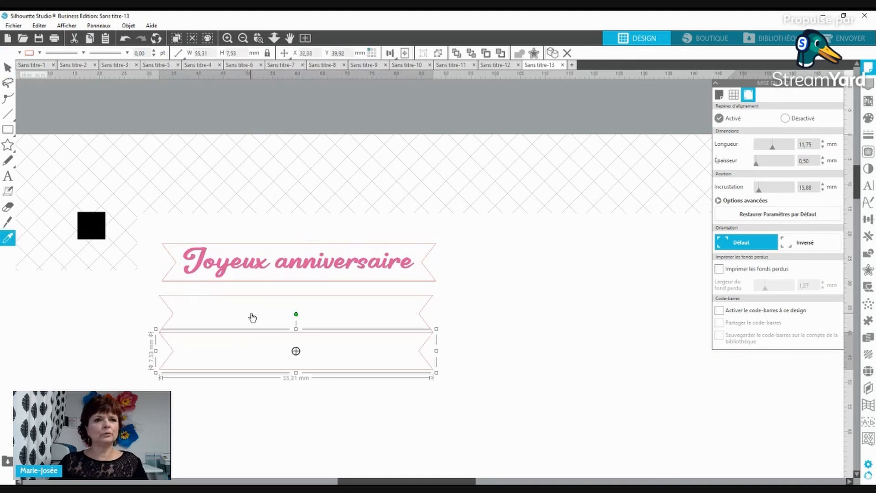
drag(271, 374, 270, 392)
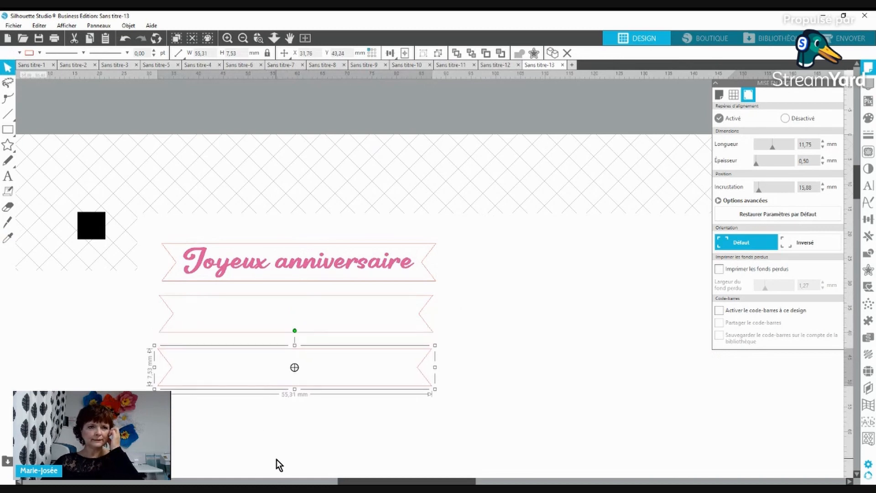
- Examine the label's place on the assembled envelope in the first document and return to the banner document
click(30, 65)
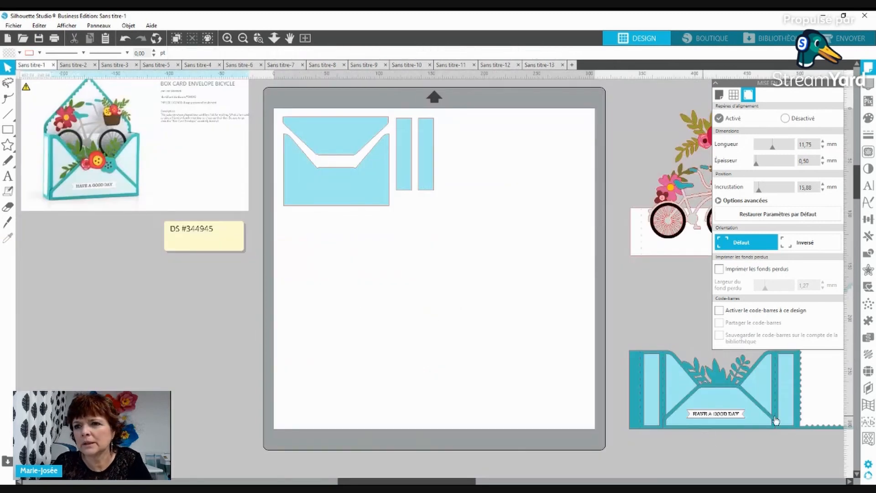
click(306, 40)
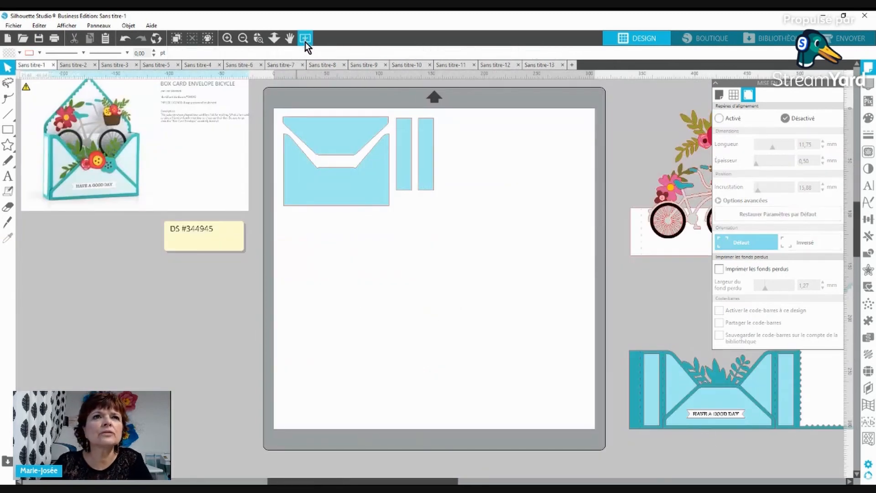
click(546, 64)
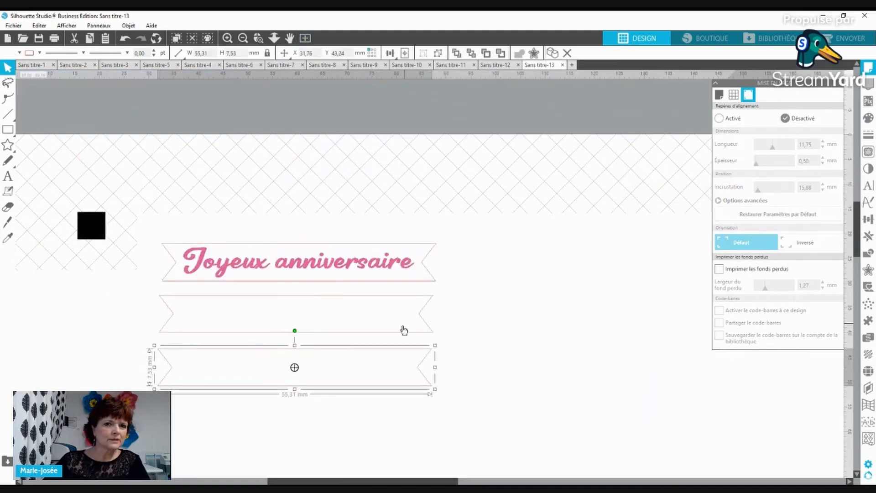
- Scale the lowest empty banner proportionally to about 60 mm wide and the middle one to about 65 mm wide
click(179, 53)
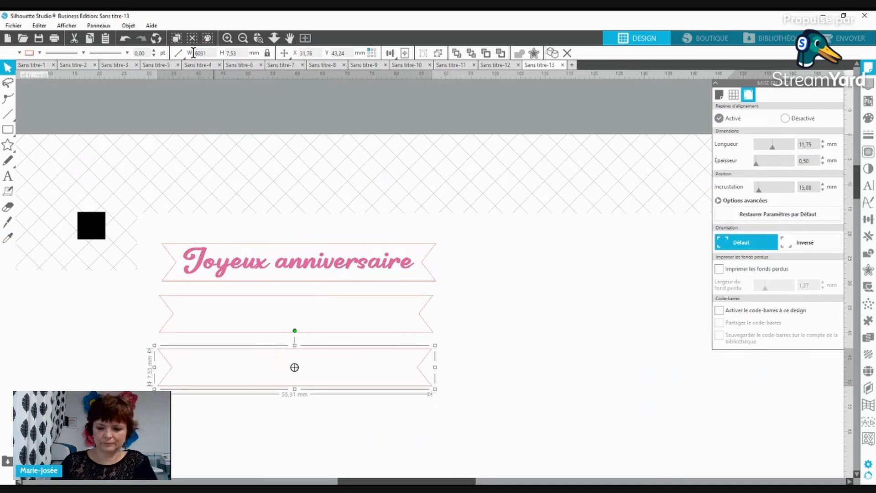
key(Return)
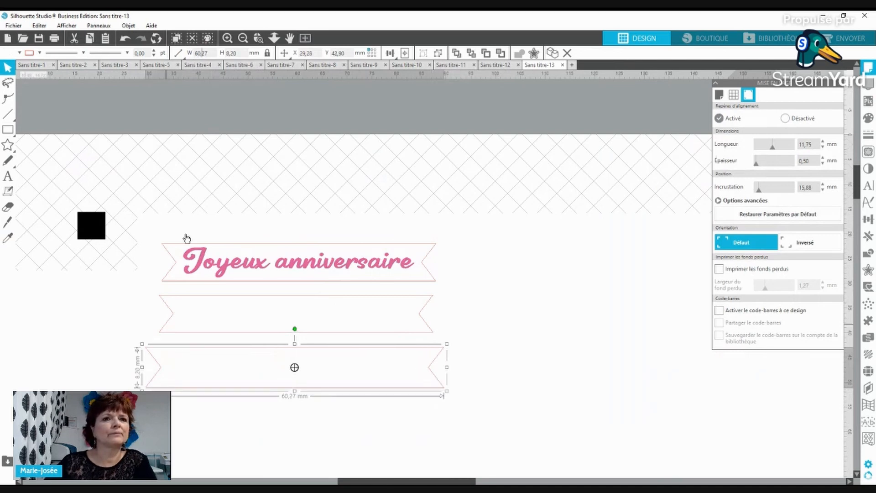
click(263, 324)
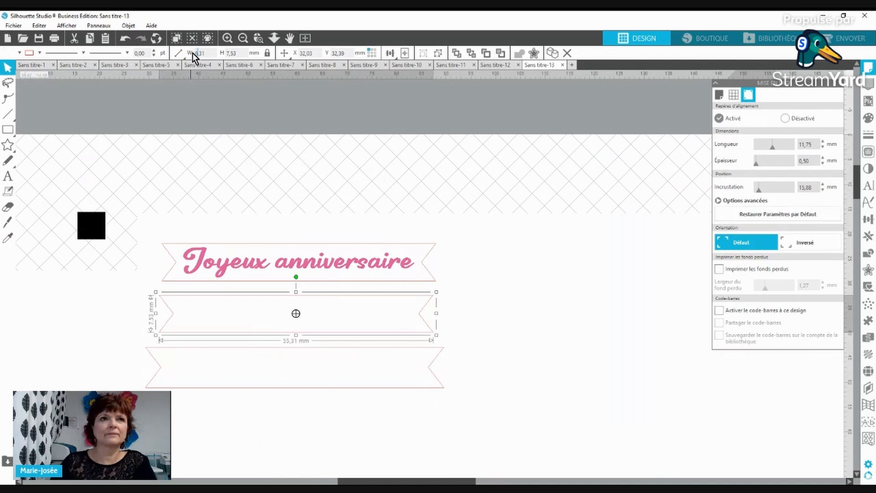
text(5)
key(Return)
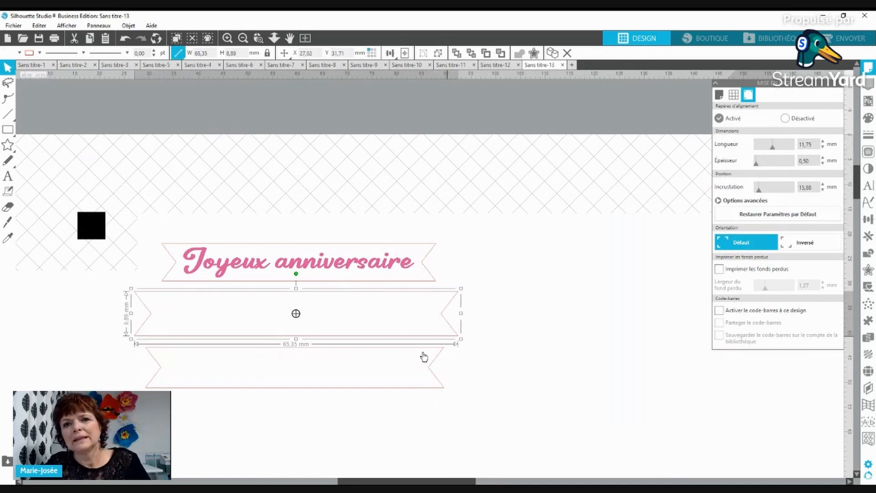
- Try stacking the Joyeux anniversaire label and the two empty banners on top of each other lower on the page
drag(357, 265, 294, 426)
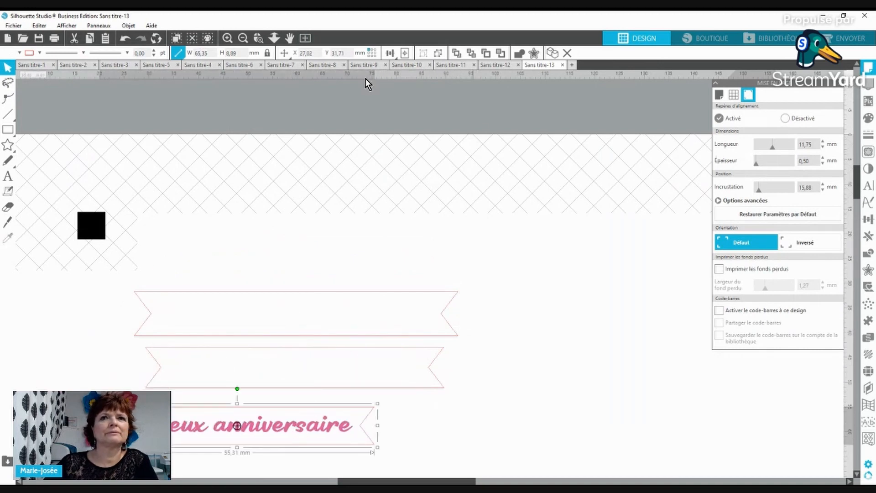
click(457, 55)
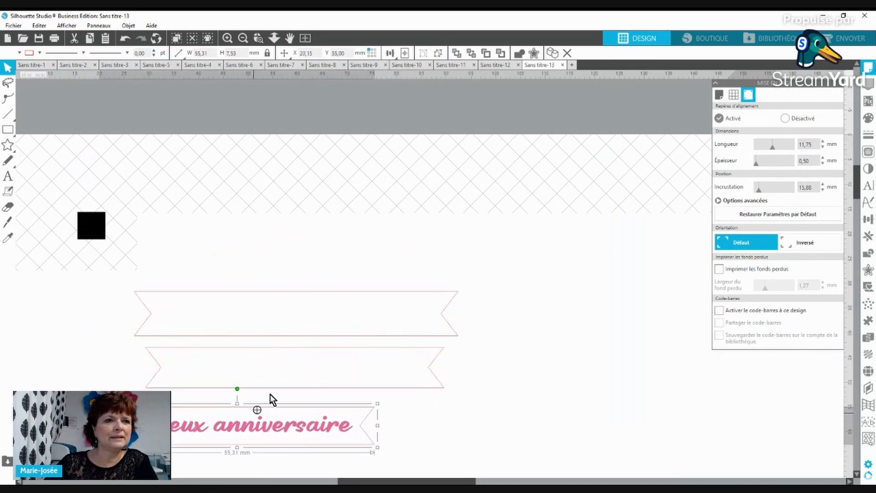
drag(290, 357, 278, 439)
click(305, 371)
click(268, 444)
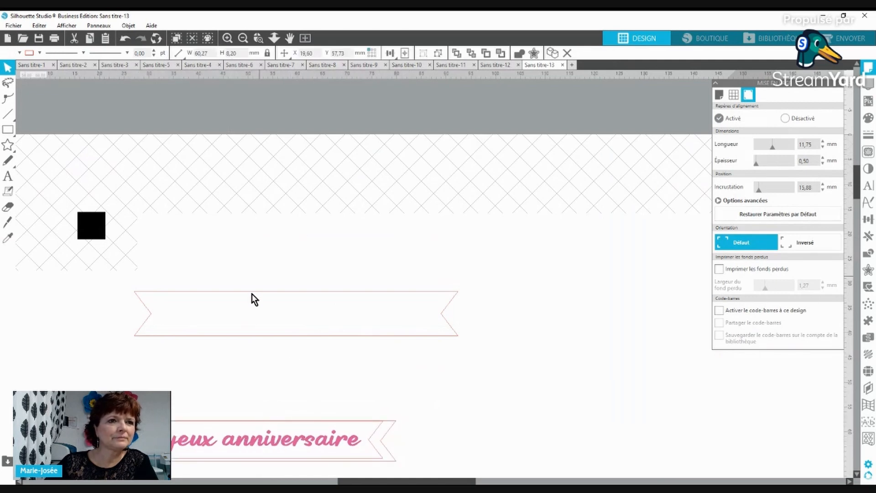
drag(252, 303, 201, 432)
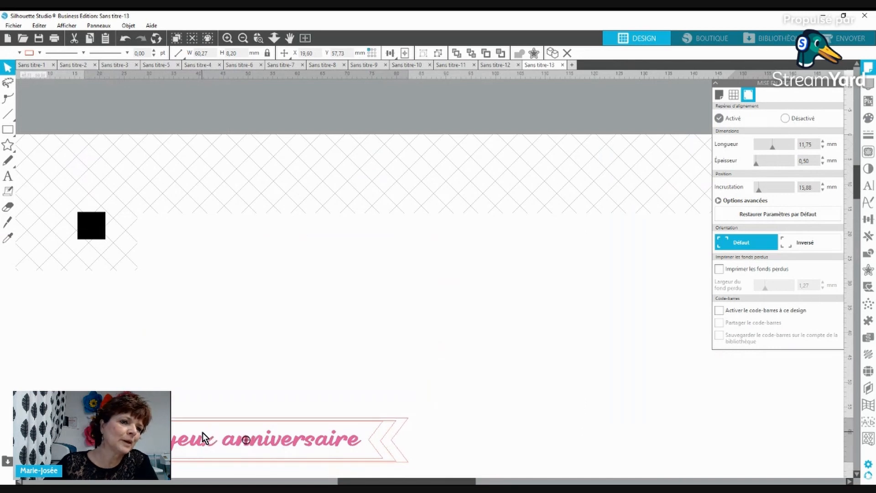
- Separate the stacked banners, placing the largest above the Joyeux anniversaire label and the other empty one below it
drag(204, 433, 284, 272)
drag(229, 439, 285, 333)
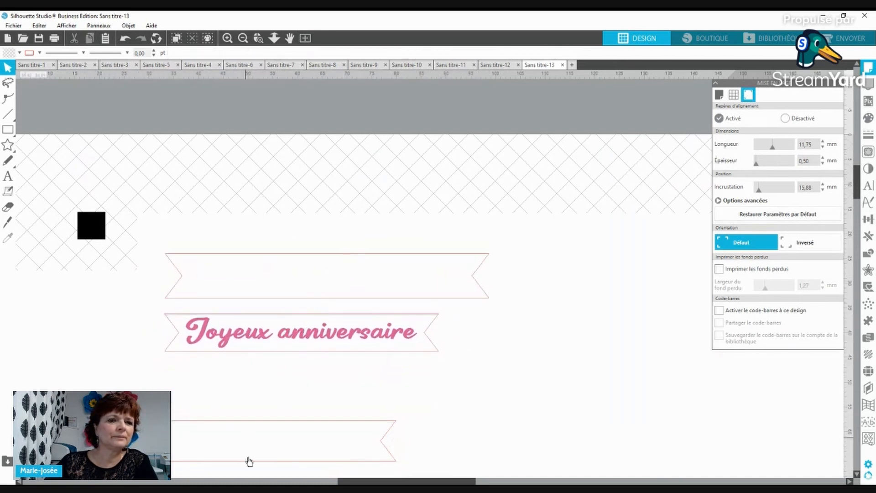
drag(272, 425, 330, 378)
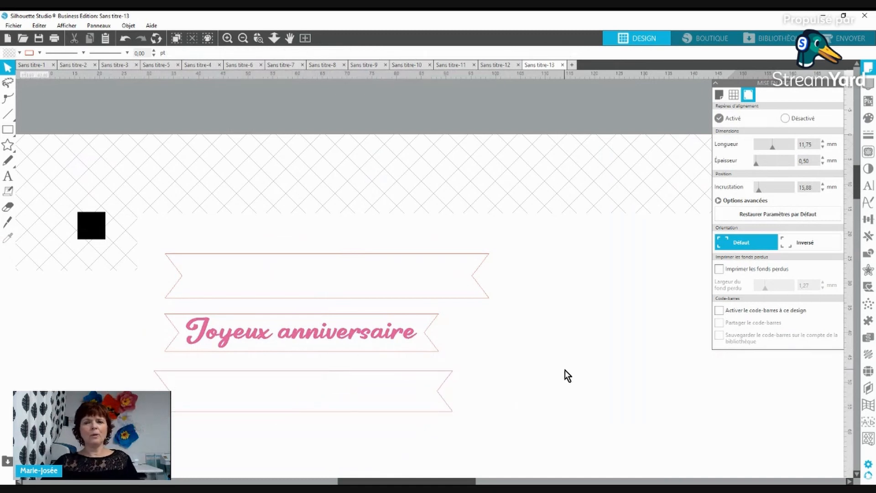
- Move the spare Joyeux anniversaire lettering farther away from the cutting mat
click(304, 38)
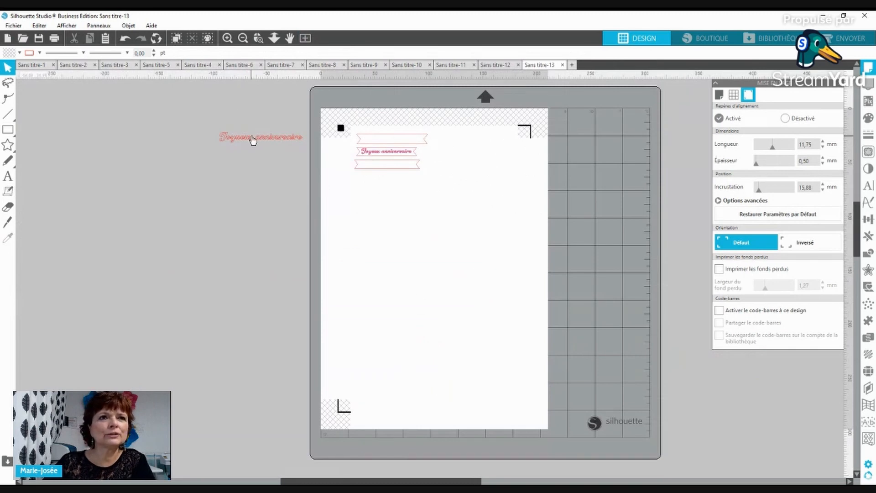
drag(250, 137, 206, 133)
click(539, 220)
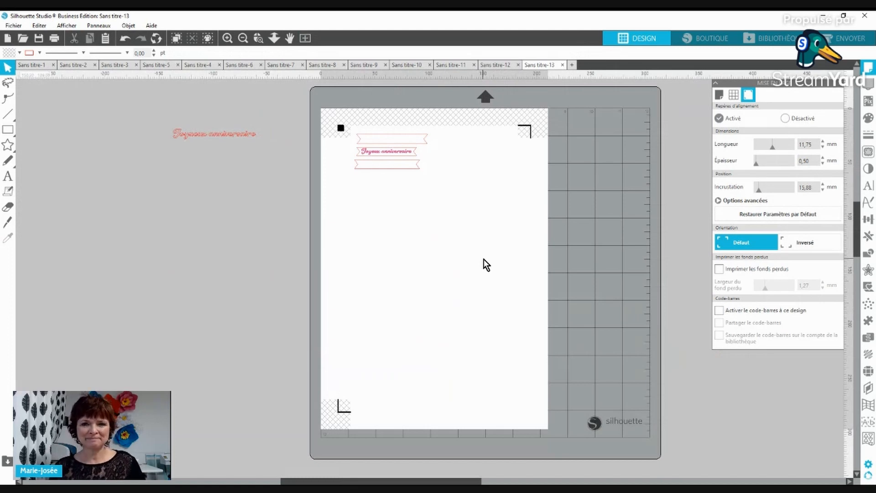
- Print one copy of the current page on the HP ENVY 6000 series and open the cut settings for the banners
click(689, 420)
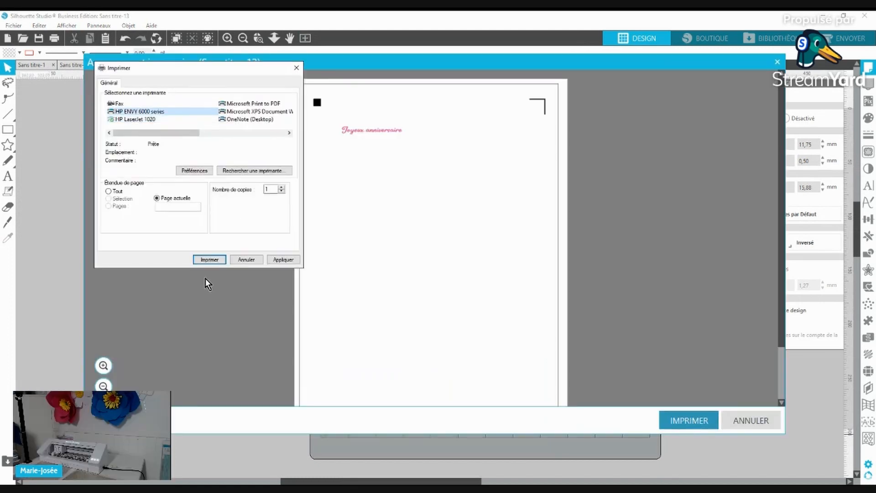
click(217, 259)
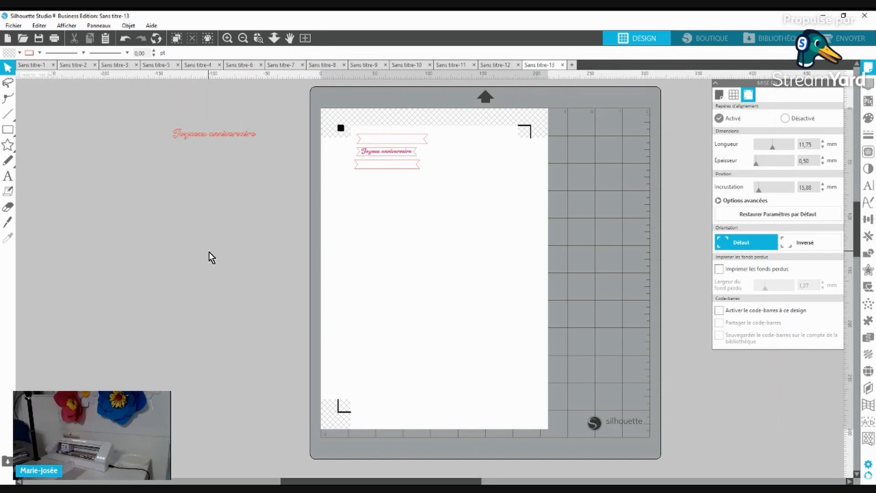
click(850, 38)
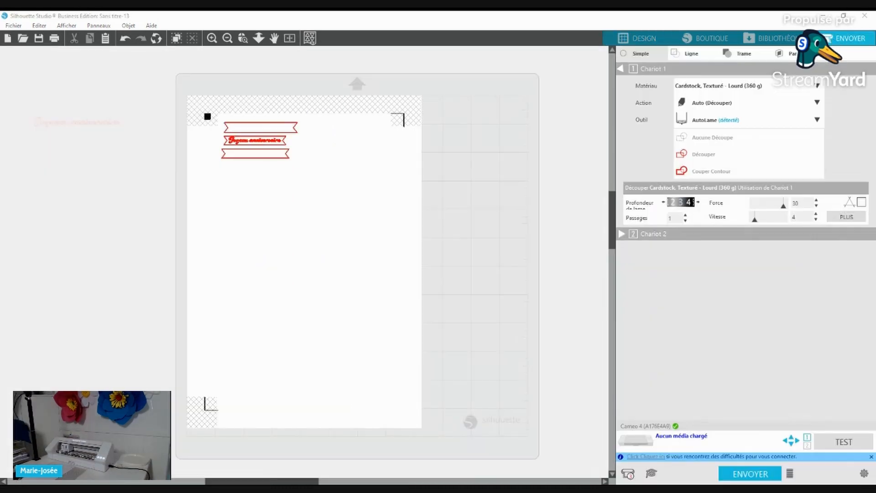